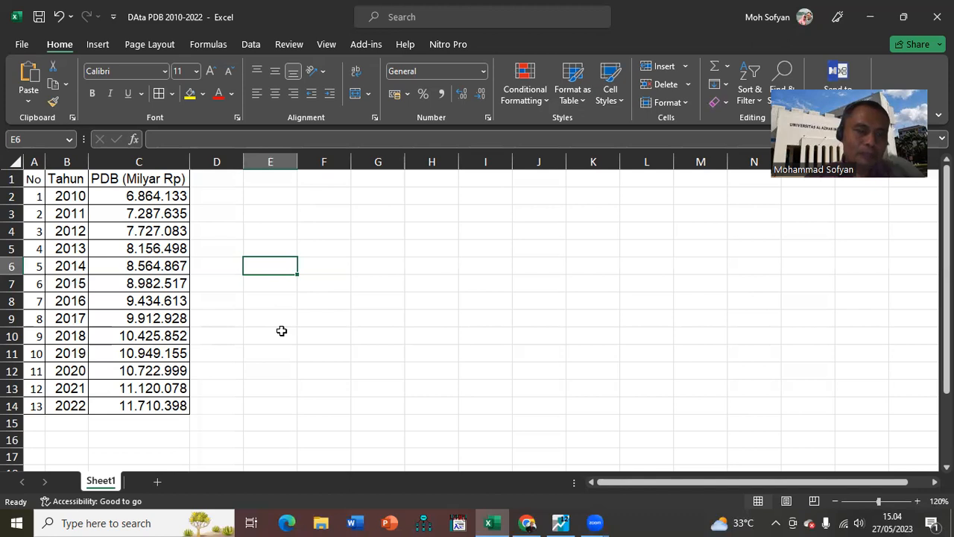
scroll(245, 348, "down", 1)
scroll(245, 348, "up", 1)
scroll(245, 348, "up", 1)
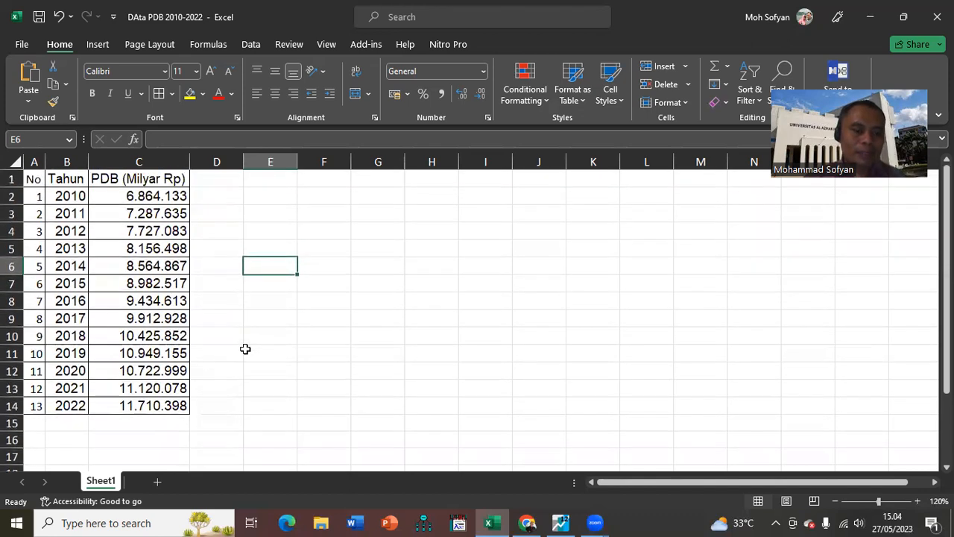
Continue the year series below 2022 in the Tahun column through 2028
left_click(61, 426)
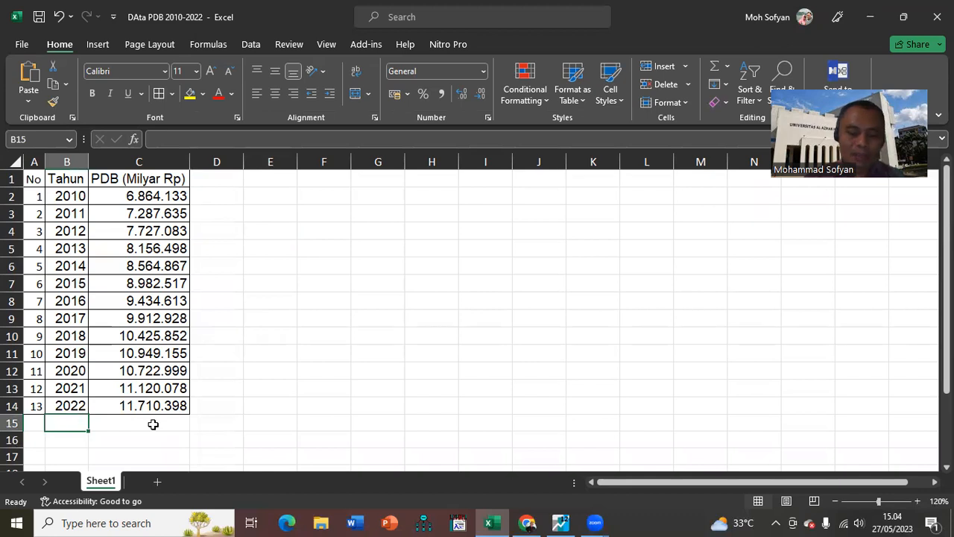
key("Up")
key("Down")
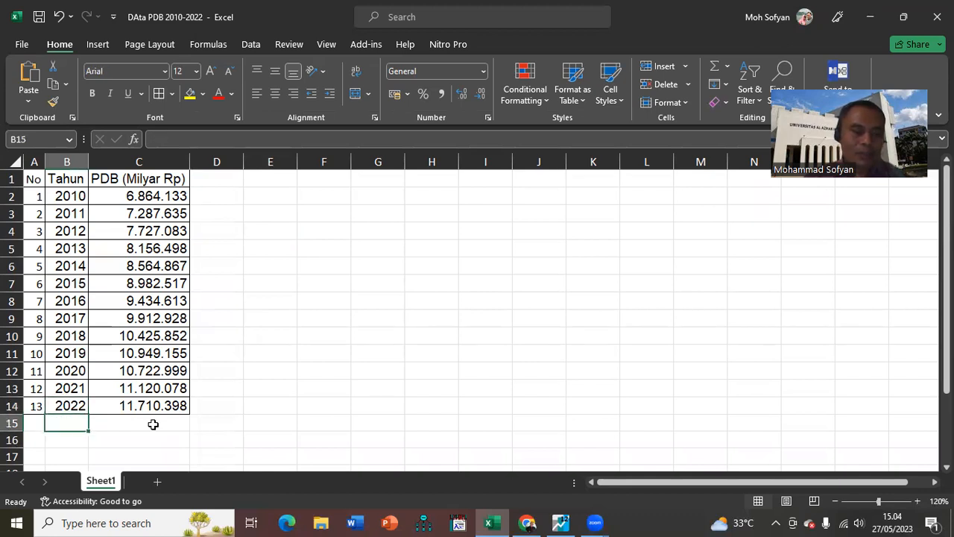
key("Down")
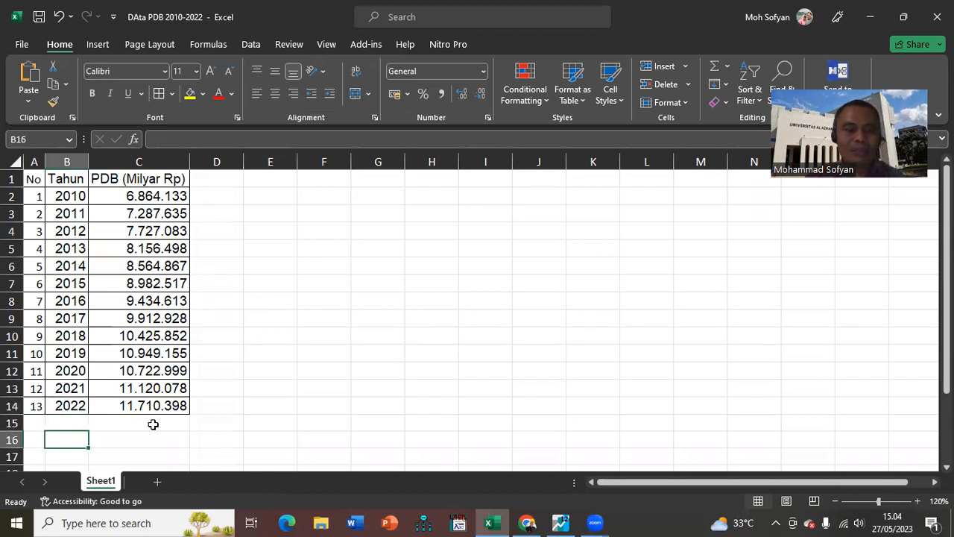
key("Up")
key("Up")
key("Up")
key("shift+Down")
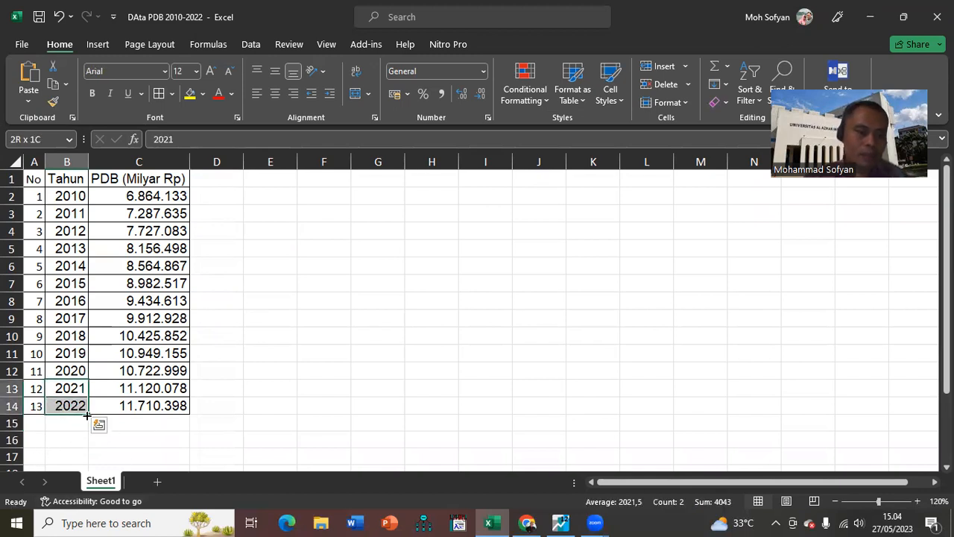
left_click_drag(87, 414, 78, 445)
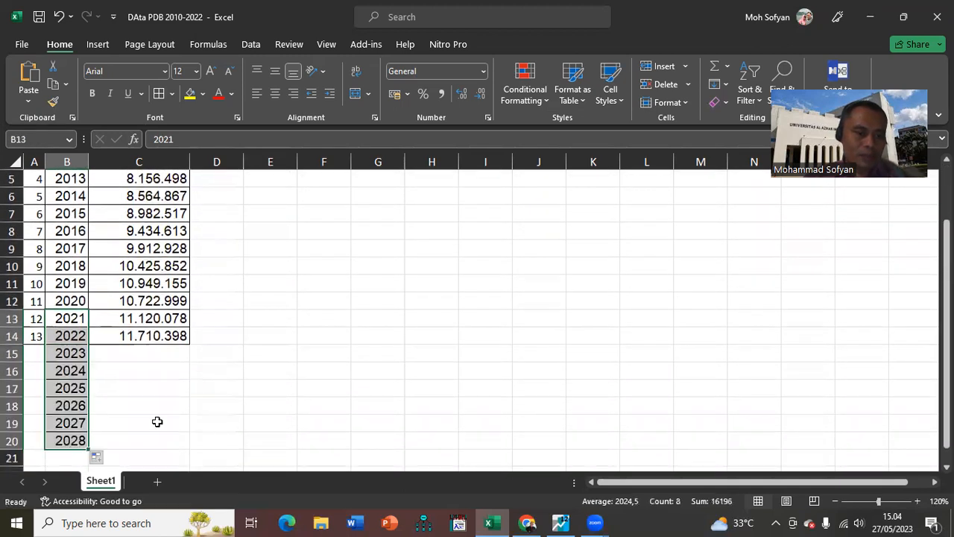
Extend the year series in the Tahun column further, through 2030 in row 22
scroll(140, 415, "up", 1)
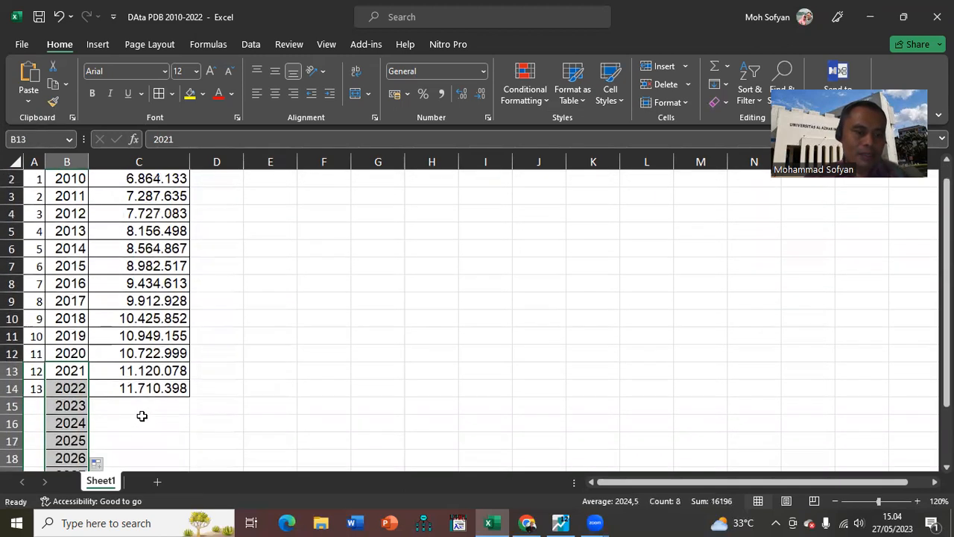
left_click(140, 415)
scroll(140, 415, "down", 2)
left_click_drag(78, 374, 79, 425)
left_click(182, 380)
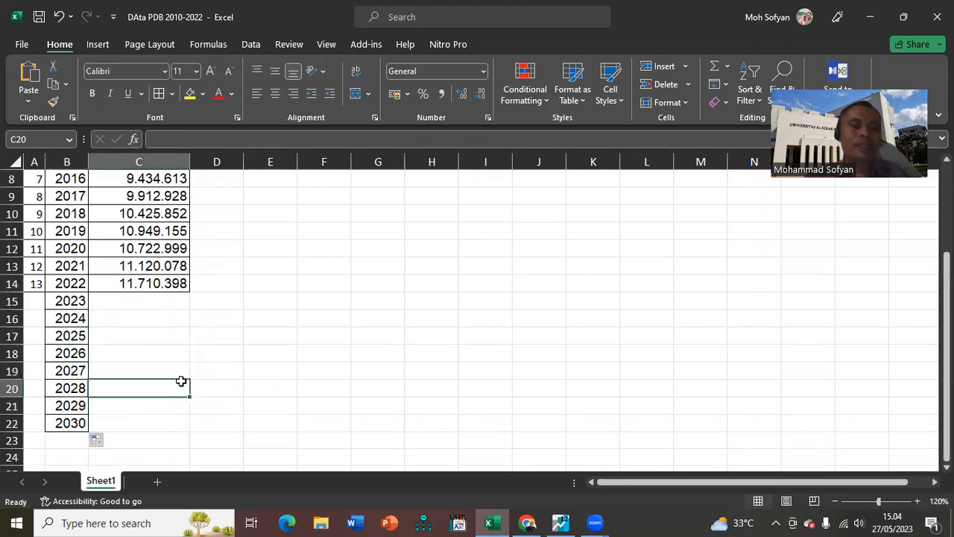
Continue the numbering in the No column from 14 through 21, down to the 2030 row
left_click(36, 283)
left_click(35, 266)
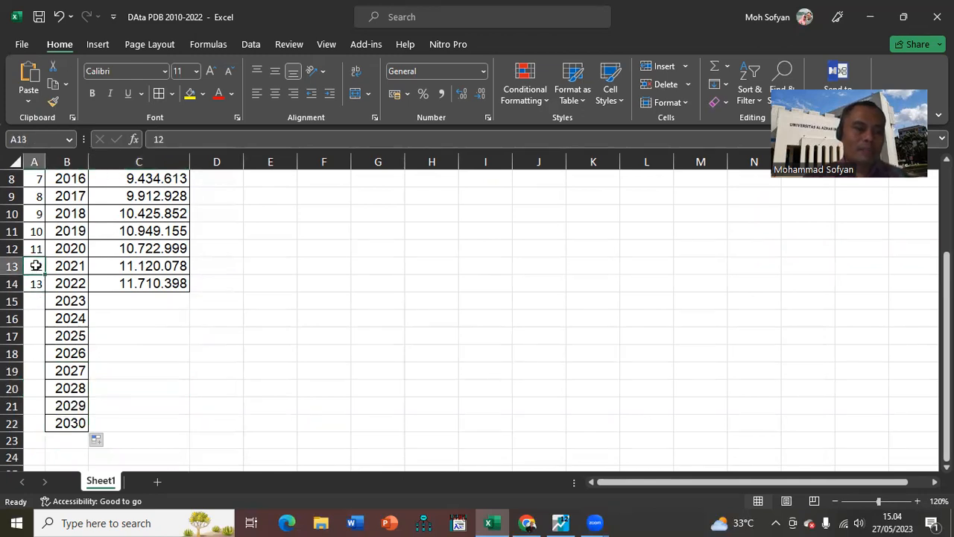
left_click(179, 332)
left_click(35, 270)
left_click_drag(35, 269, 45, 429)
left_click(175, 333)
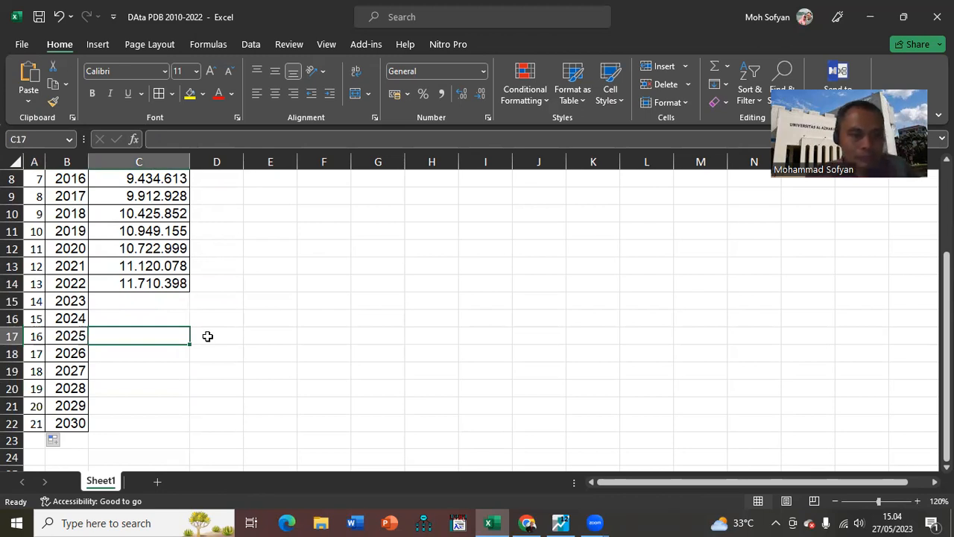
key("Up")
key("Up")
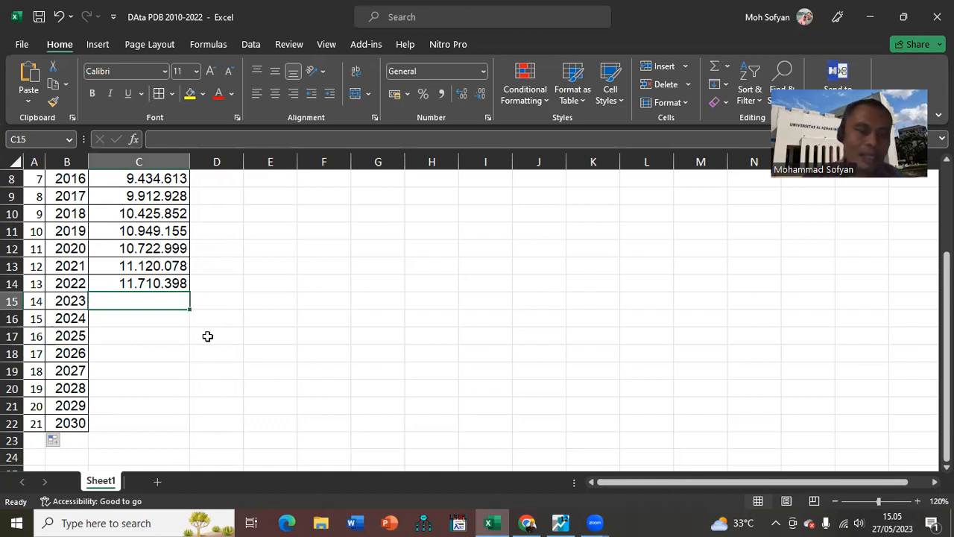
left_click(158, 269)
Insert the recommended Line chart from the year and PDB data in B1:C14 and place it just beside the table
scroll(159, 269, "up", 3)
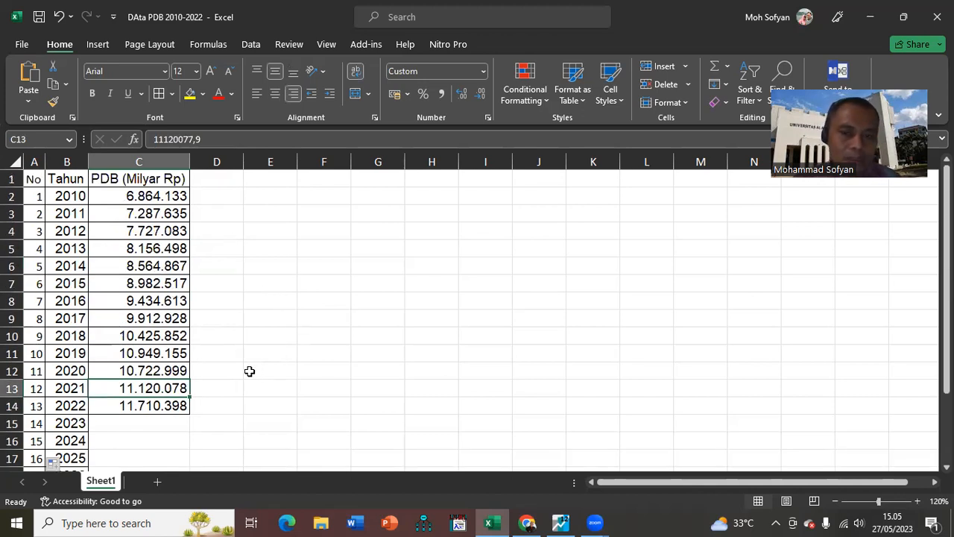
scroll(250, 370, "down", 2)
scroll(250, 371, "up", 2)
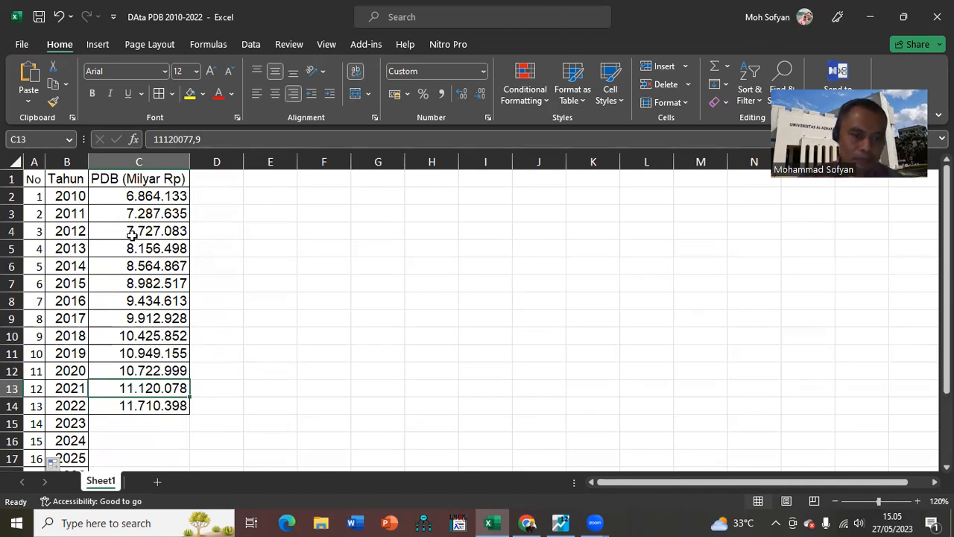
left_click_drag(65, 179, 151, 404)
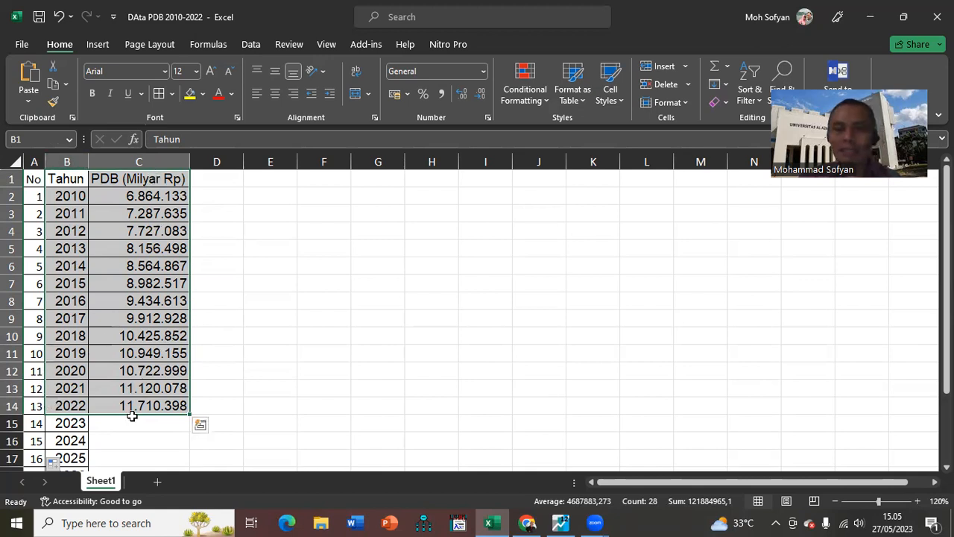
left_click(97, 48)
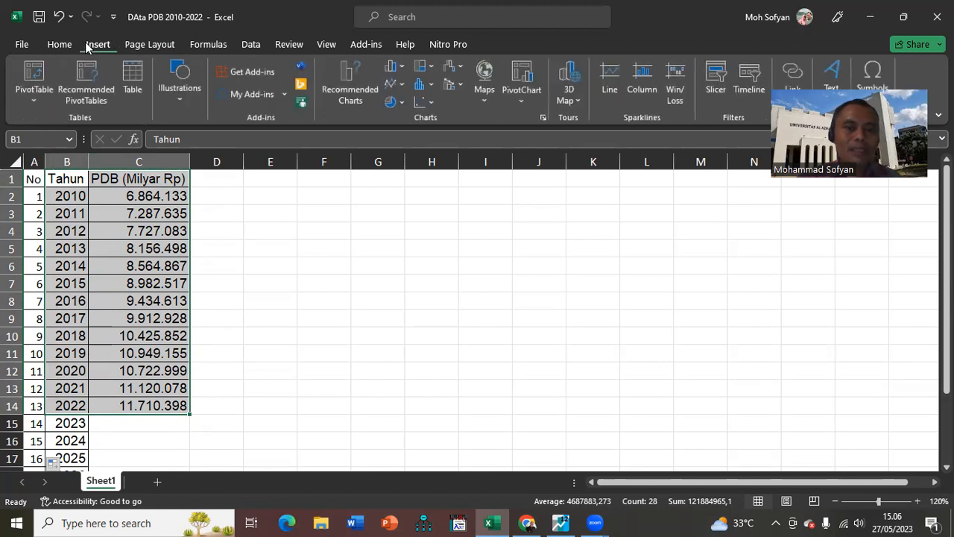
left_click(346, 100)
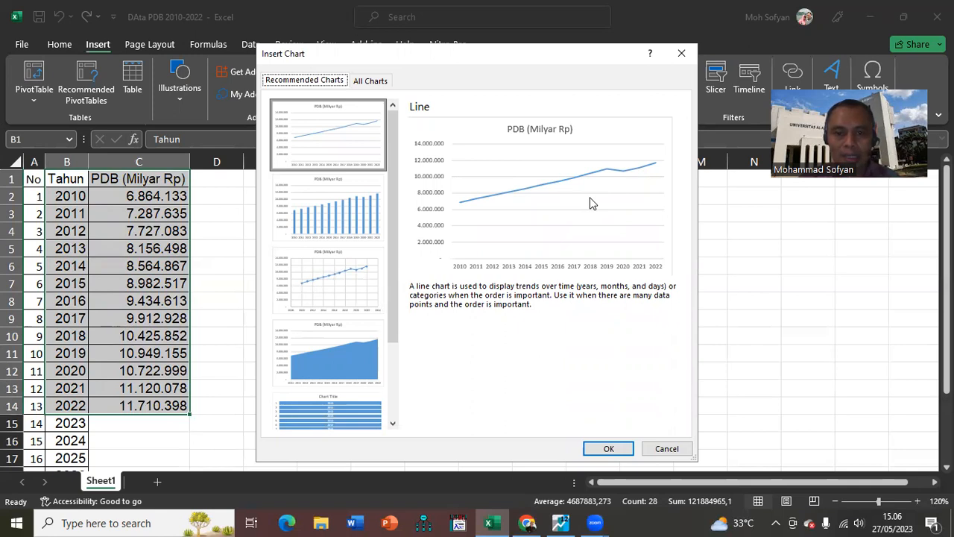
left_click(607, 448)
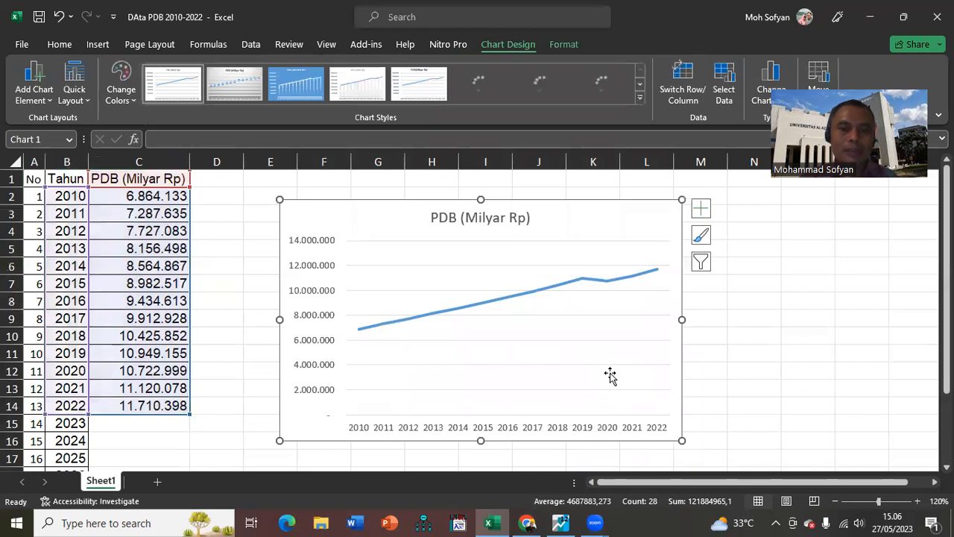
left_click_drag(396, 203, 335, 185)
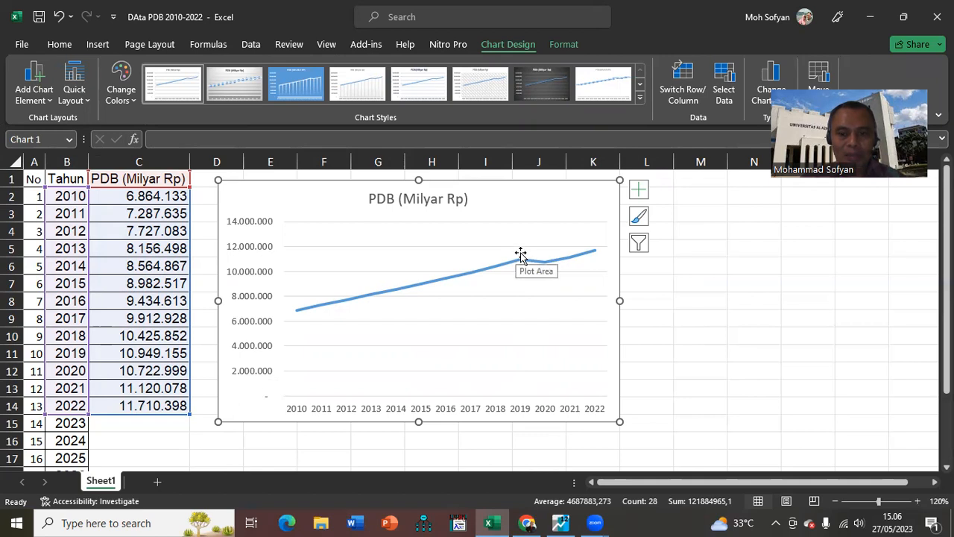
mouse_move(549, 264)
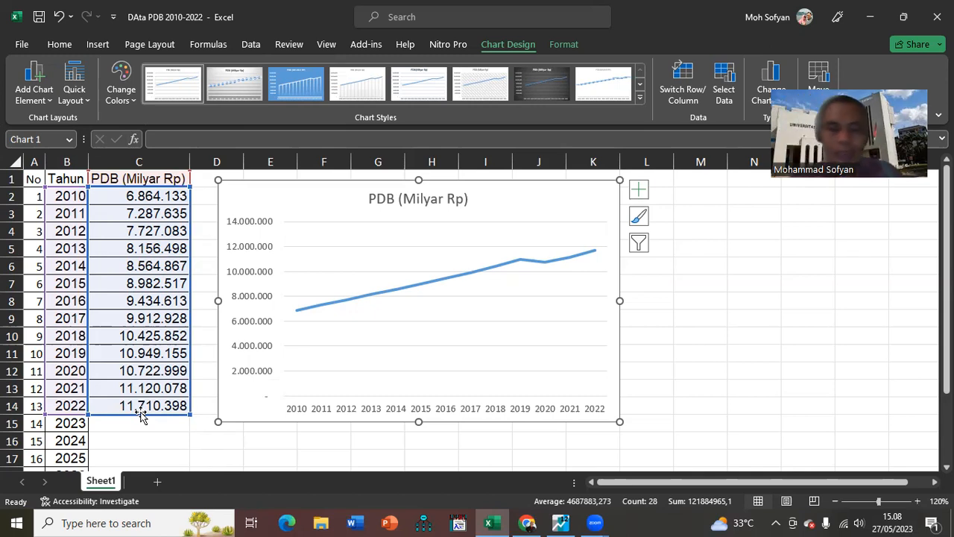
left_click(299, 311)
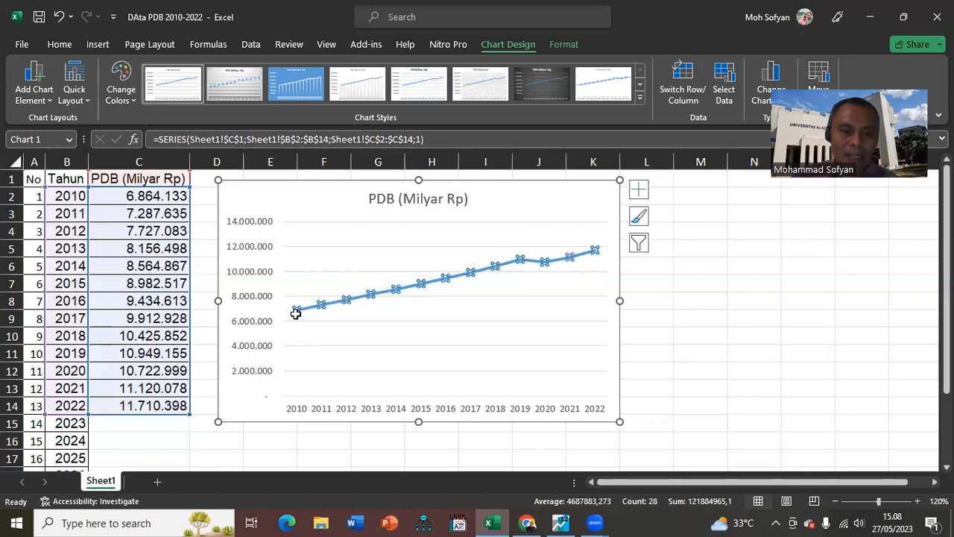
right_click(296, 314)
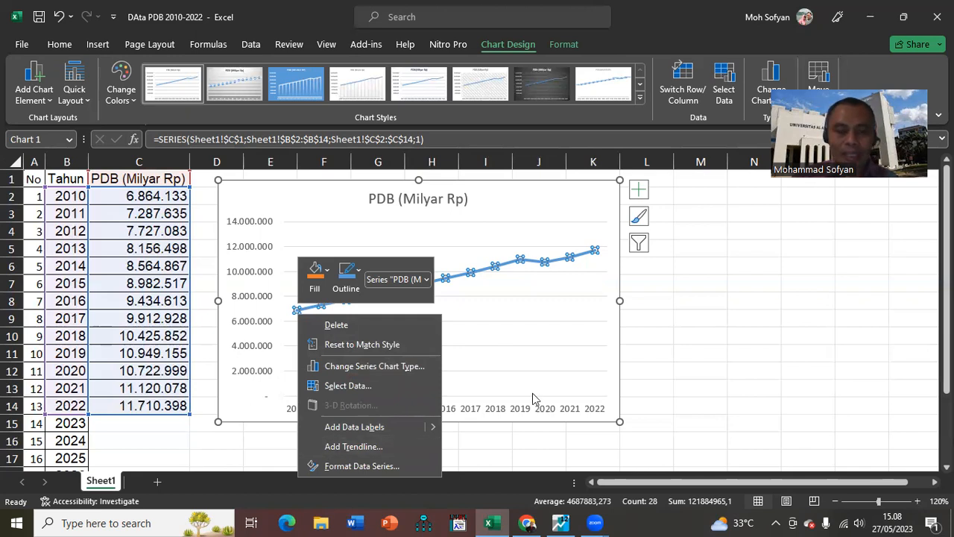
key("Escape")
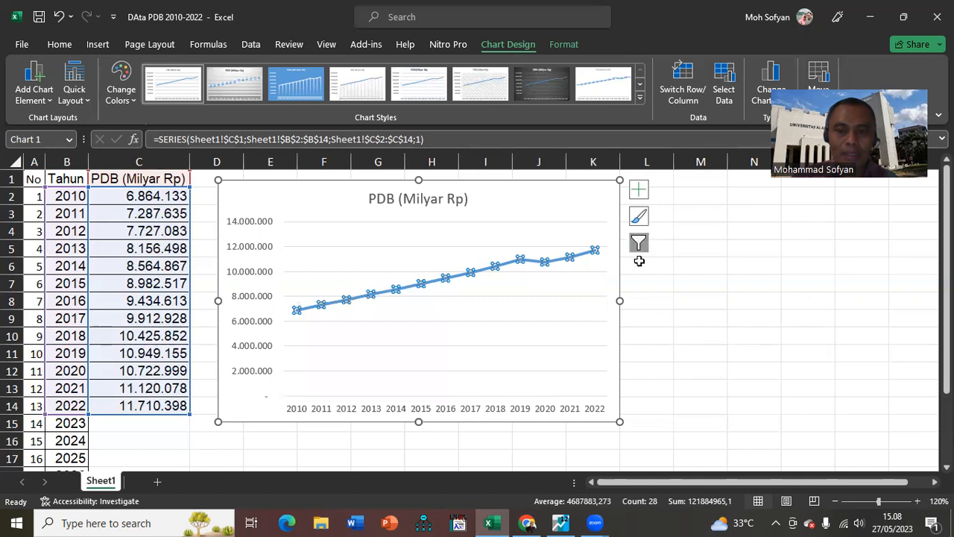
left_click(655, 283)
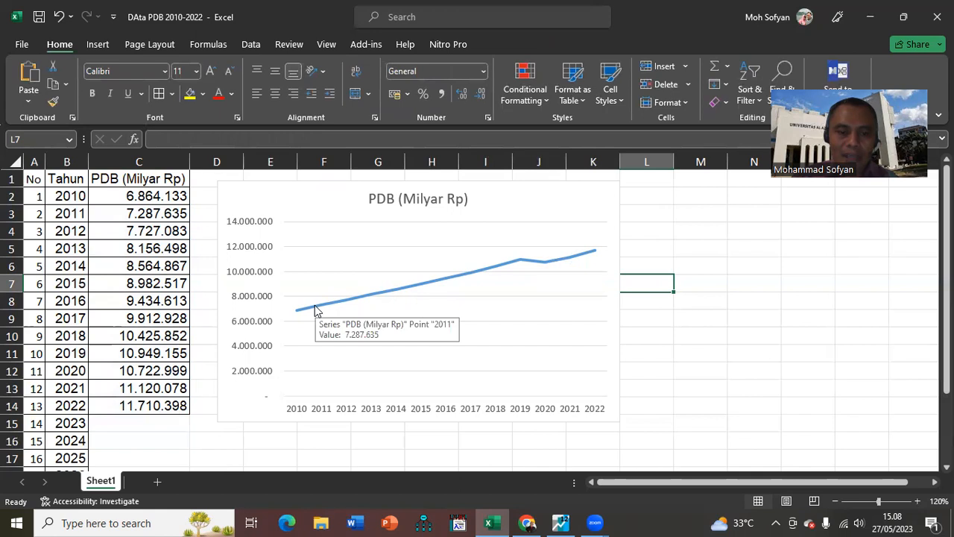
Add a linear trendline to the PDB (Milyar Rp) series in the line chart
left_click(315, 310)
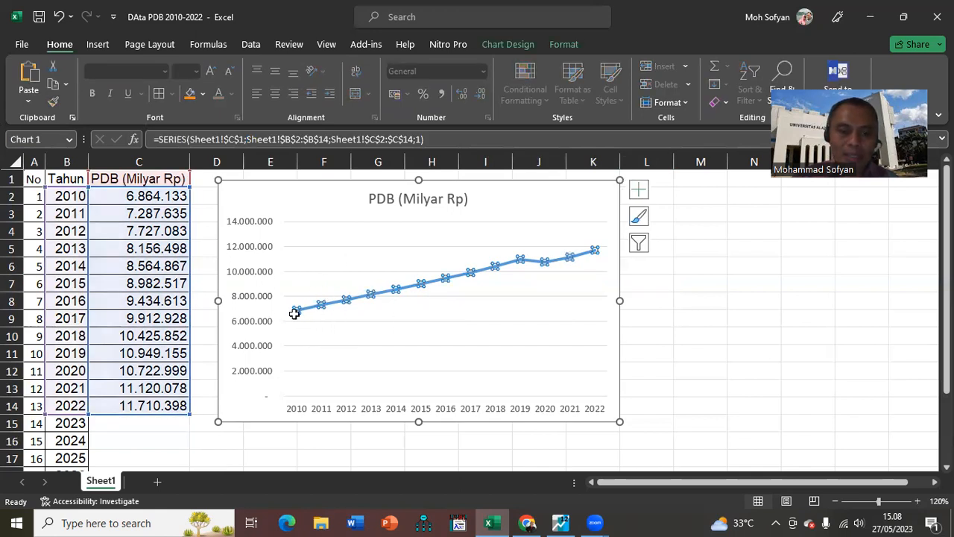
right_click(296, 313)
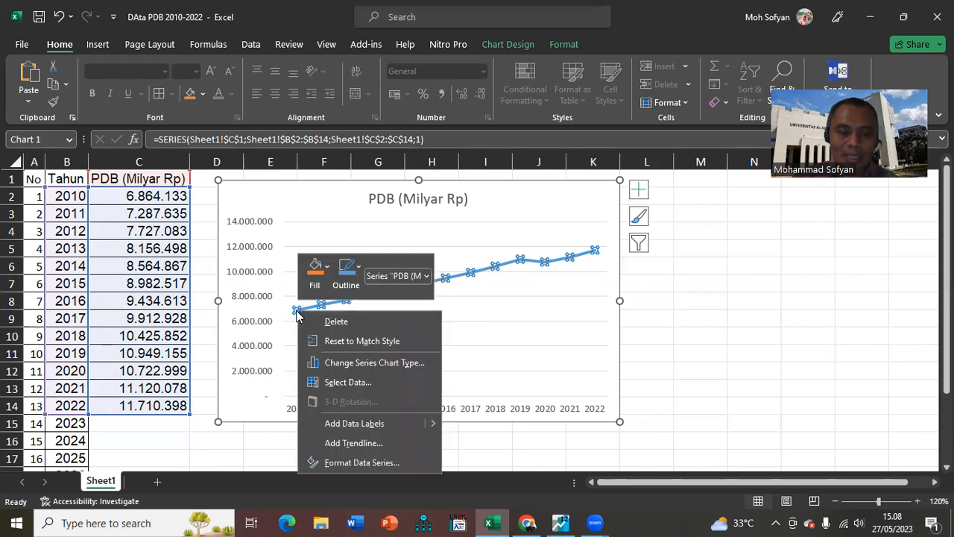
left_click(374, 443)
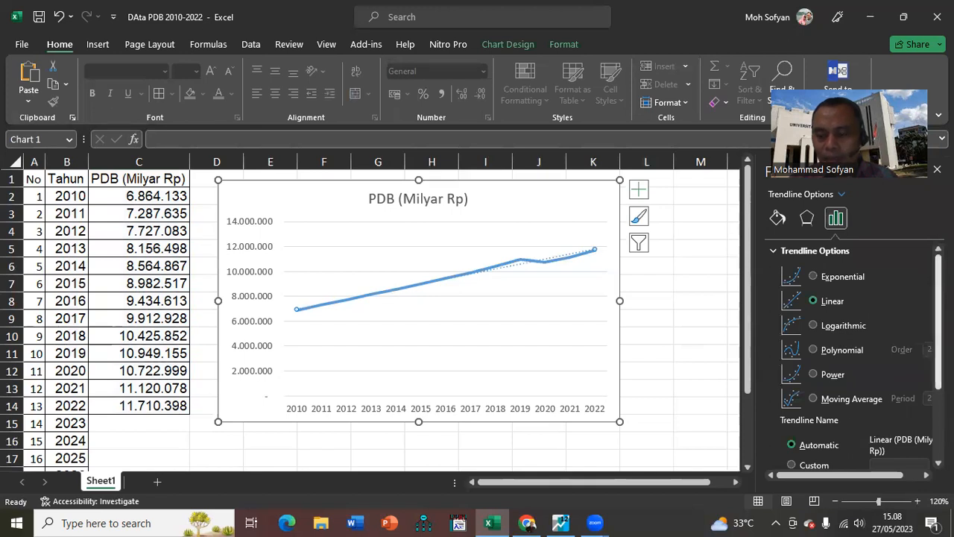
Set the trendline's forward forecast to 8,0 periods
scroll(850, 358, "down", 3)
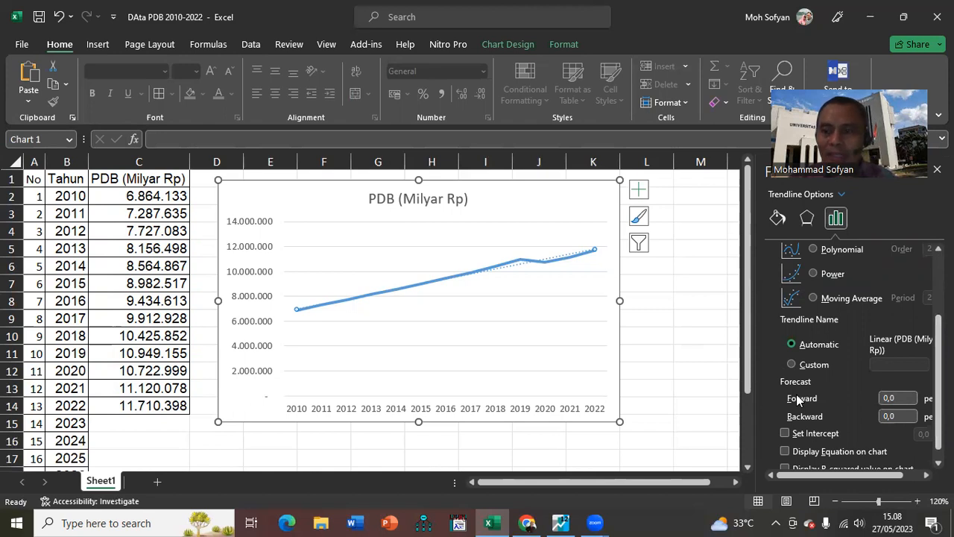
left_click(888, 398)
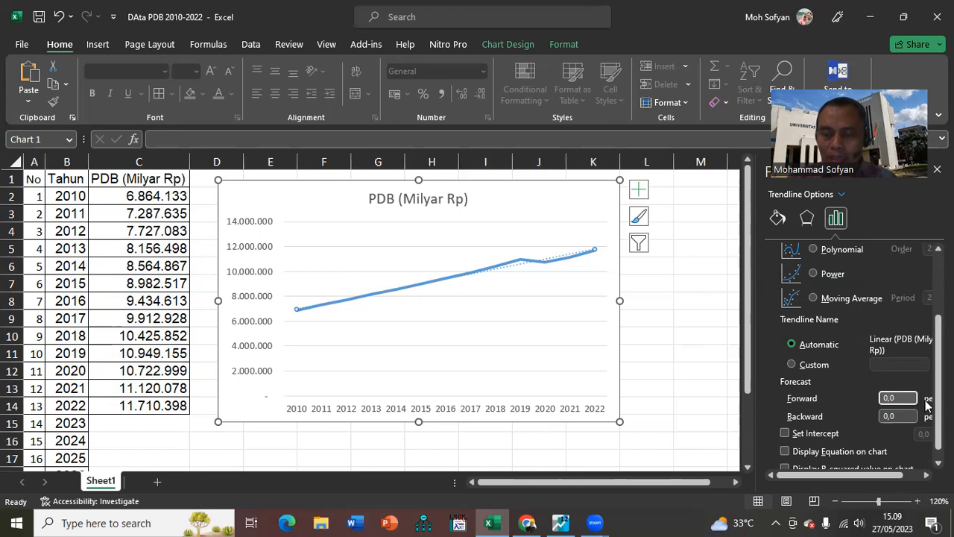
key("BackSpace")
key("BackSpace")
type("8,")
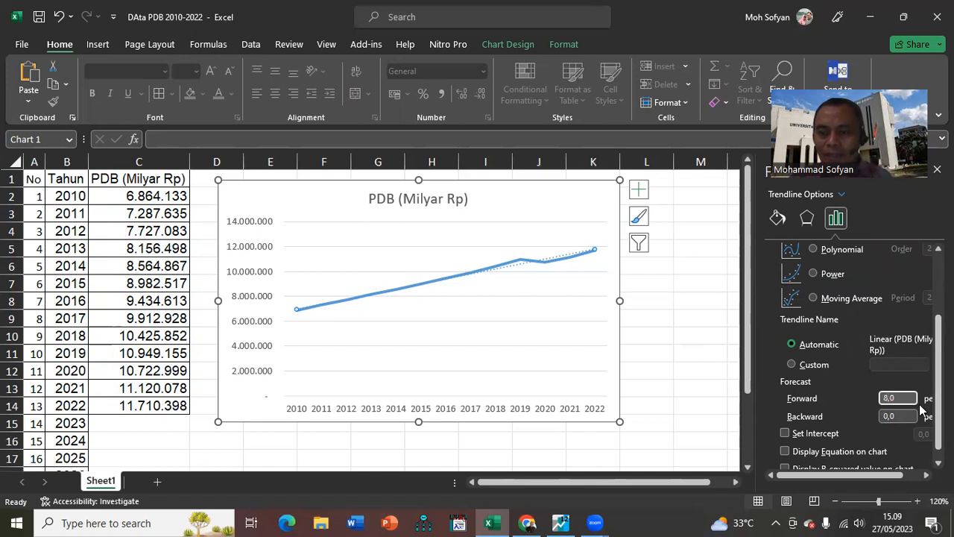
Display the trendline's equation and its R-squared value on the chart
scroll(932, 357, "down", 1)
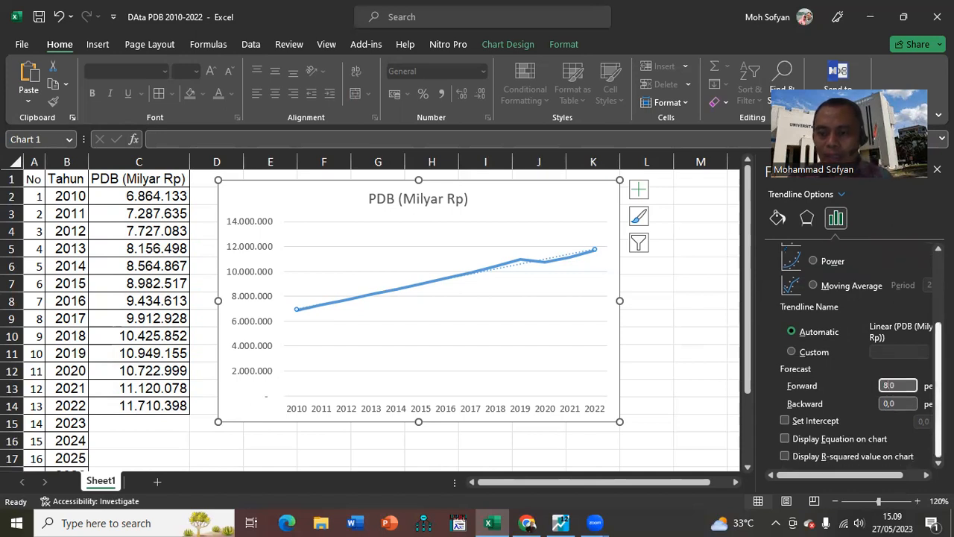
left_click(785, 439)
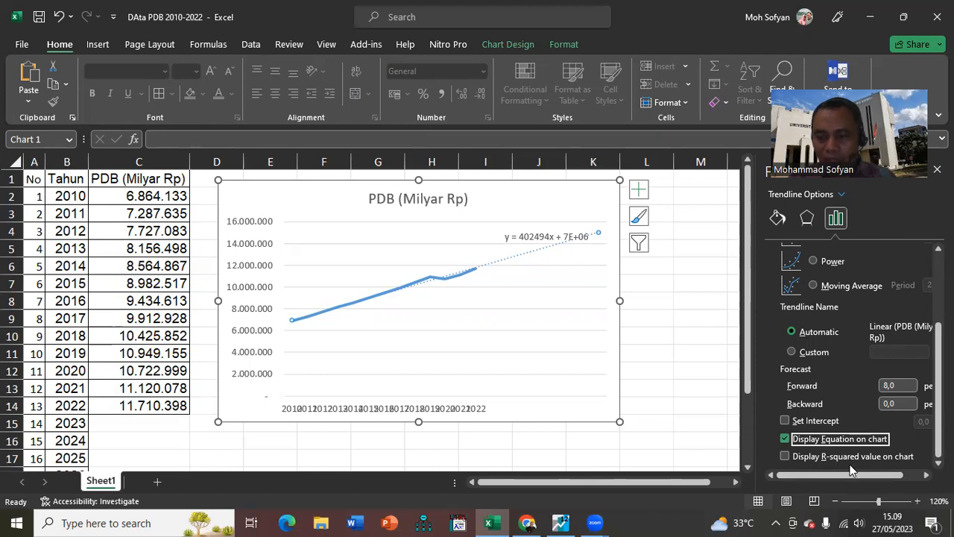
left_click(785, 456)
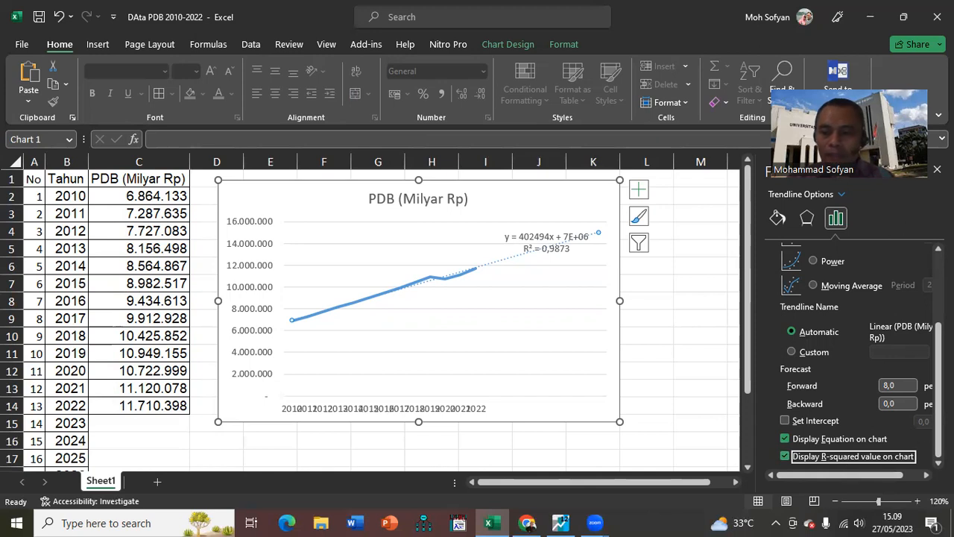
Format the trendline equation label as Number with the 1000 separator and the red 1.234,00 style for negative numbers
left_click(535, 241)
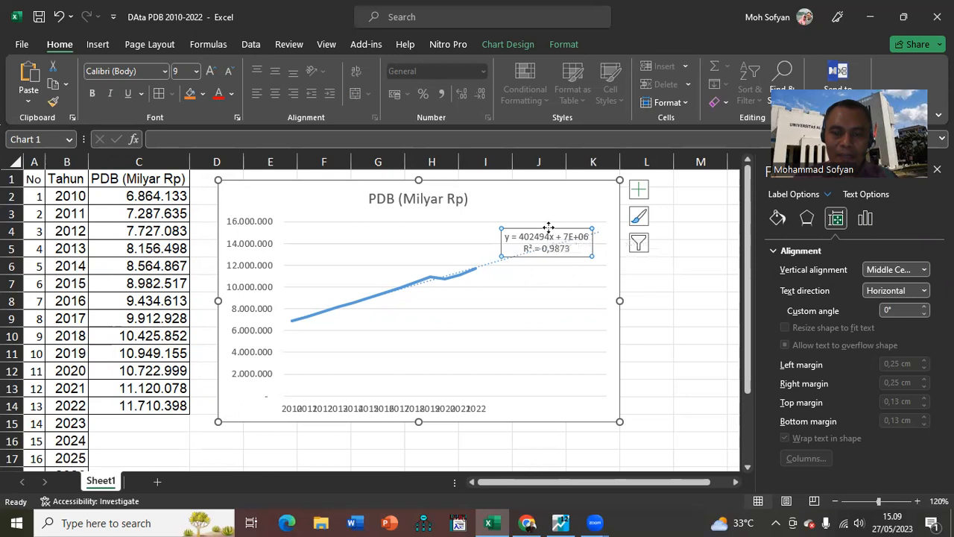
double_click(549, 228)
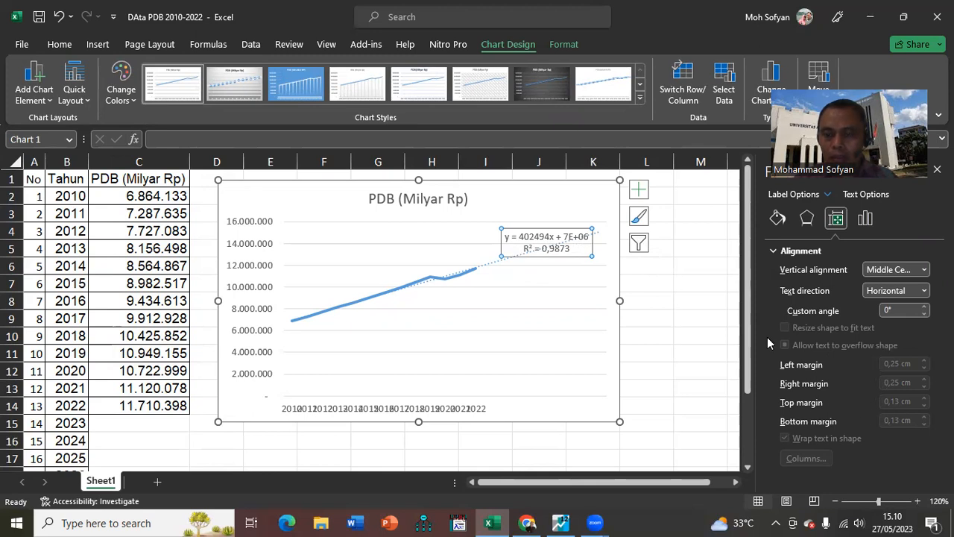
left_click(865, 219)
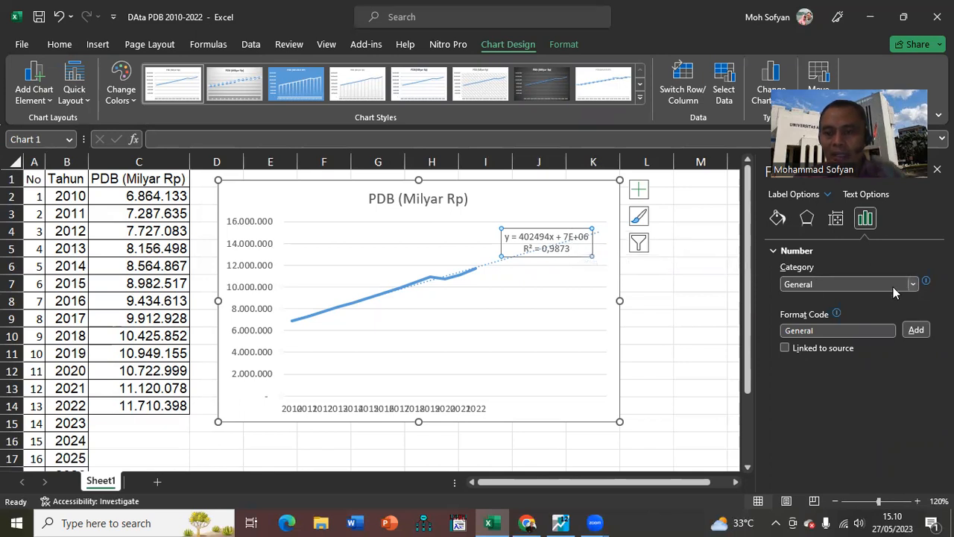
left_click(912, 285)
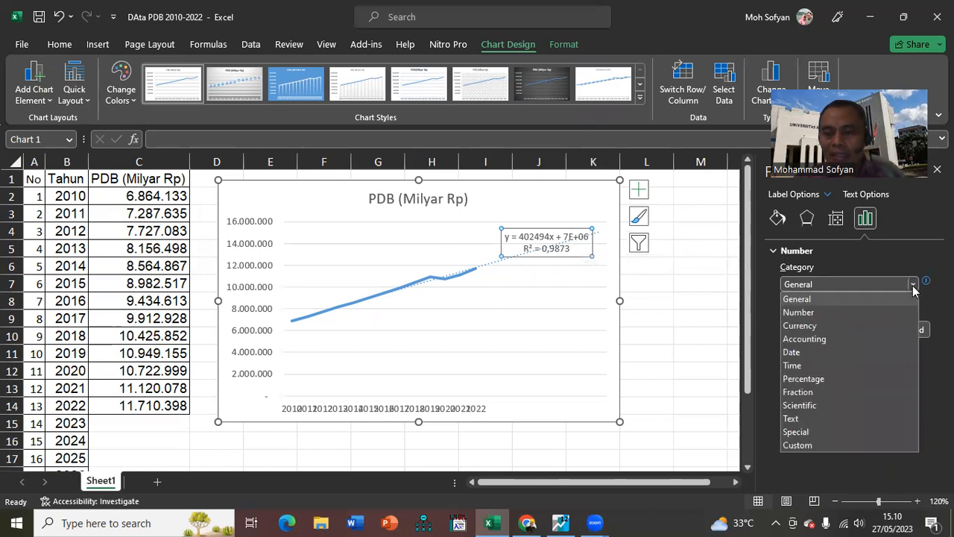
left_click(832, 313)
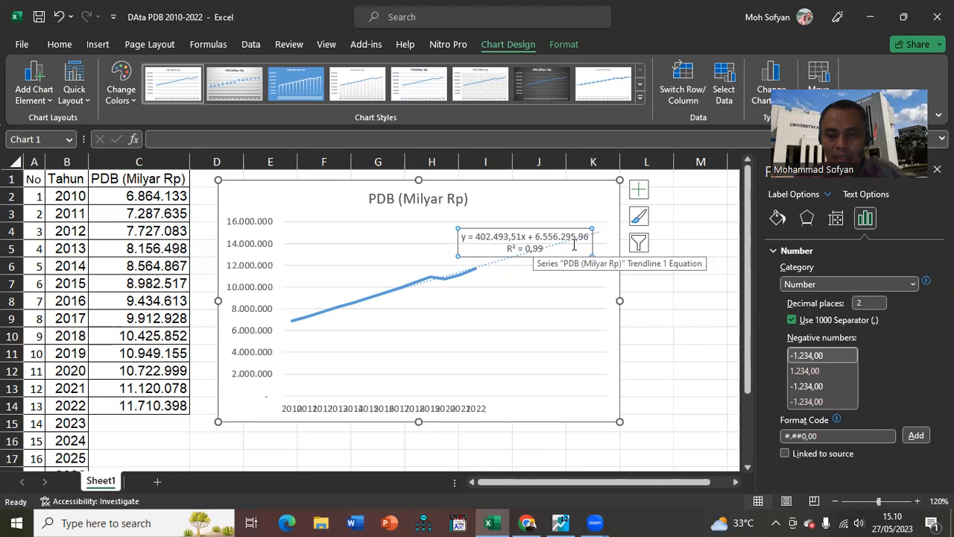
left_click(809, 372)
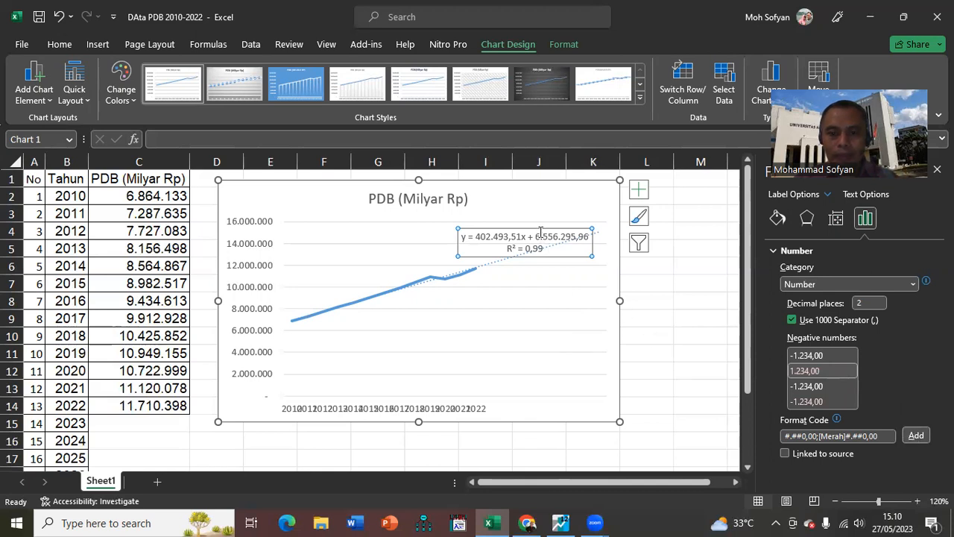
Set the trendline equation label to 0 decimal places and place it clear above the plotted line
left_click_drag(517, 228, 511, 213)
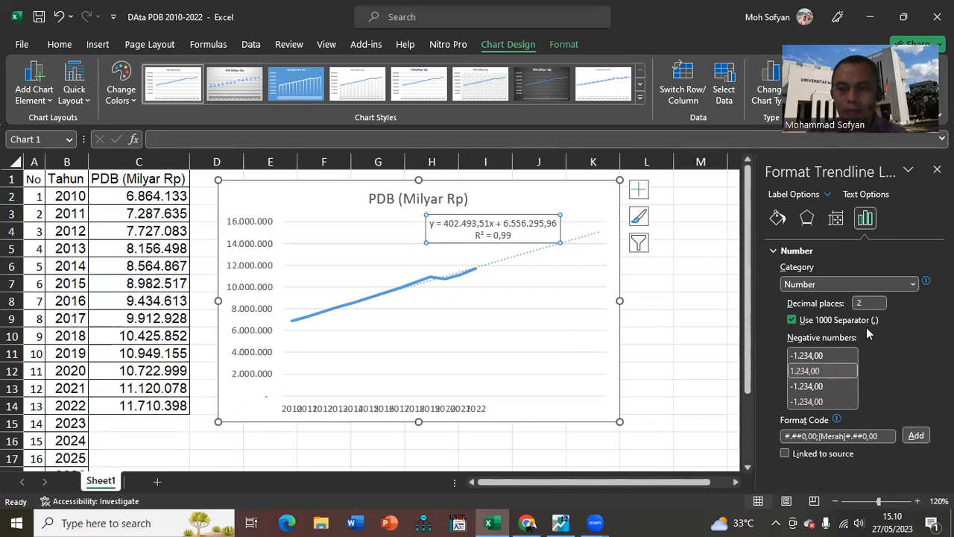
left_click(872, 303)
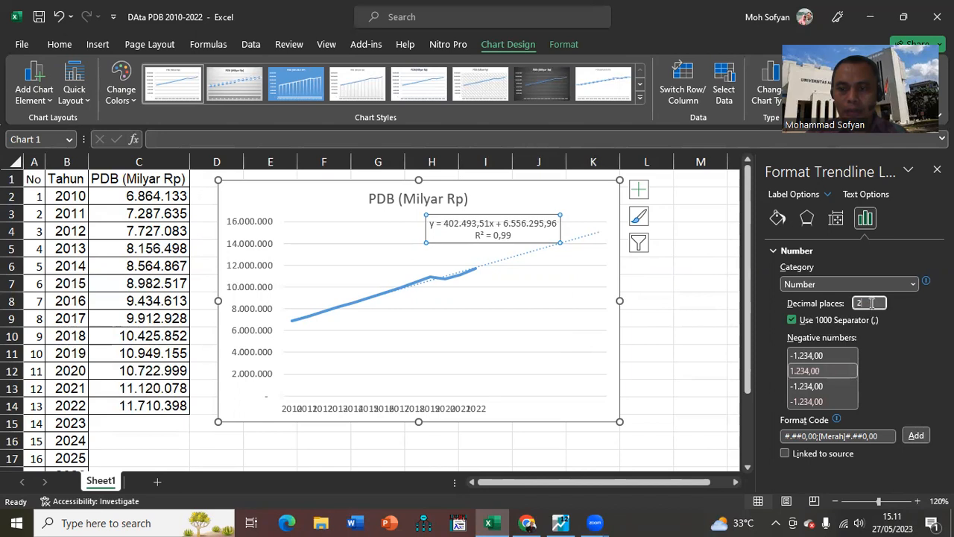
key("BackSpace")
type("0")
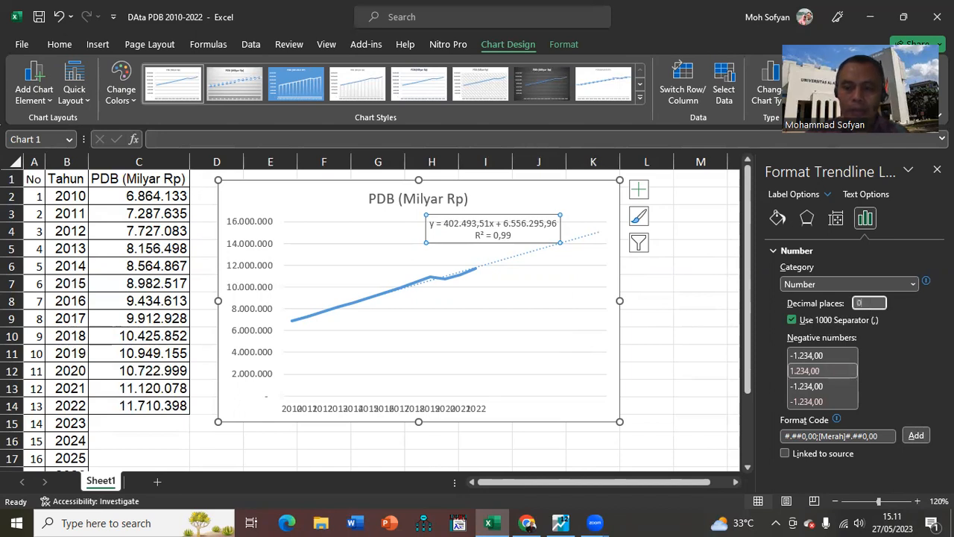
left_click(915, 436)
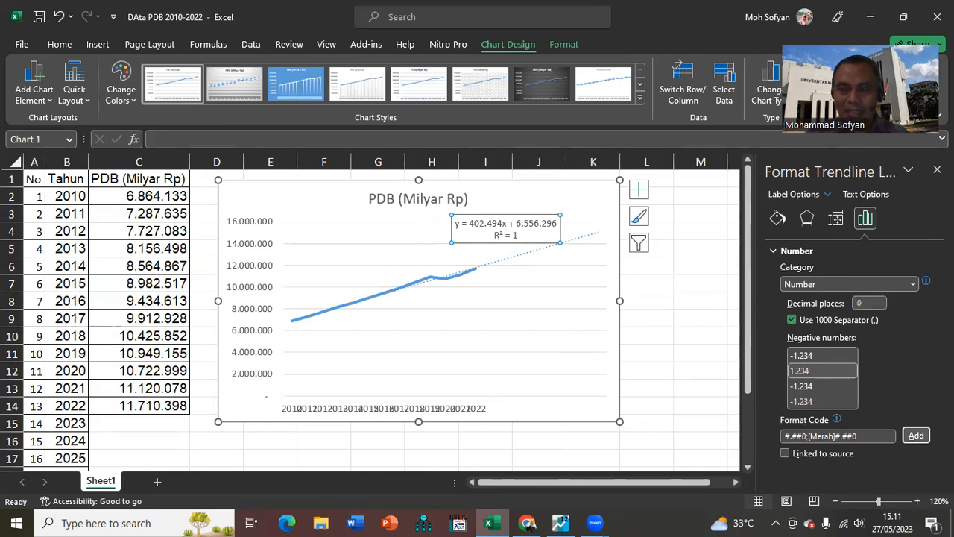
left_click(936, 170)
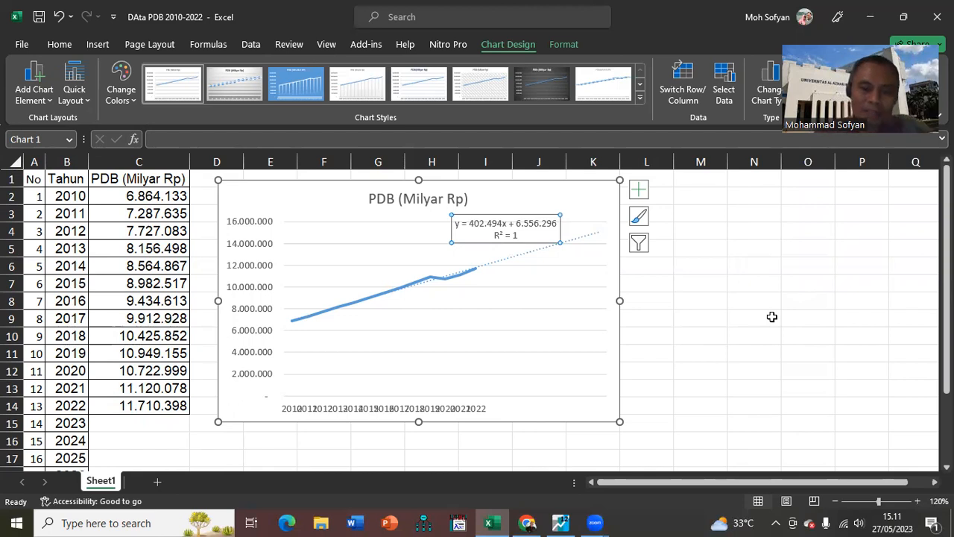
left_click_drag(487, 214, 452, 222)
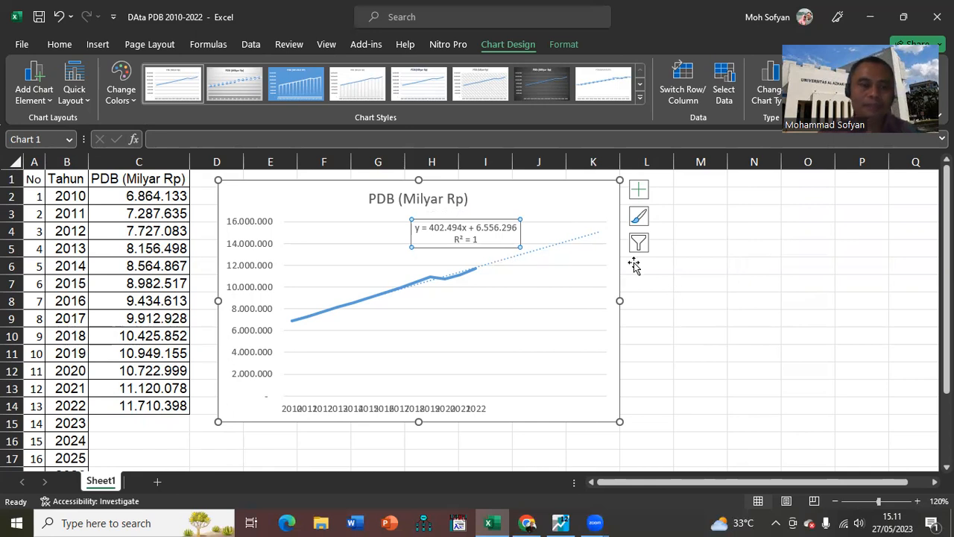
Move the chart away from the table to start near column F and shrink it to end around row 13
left_click_drag(505, 185, 592, 179)
left_click_drag(378, 182, 454, 180)
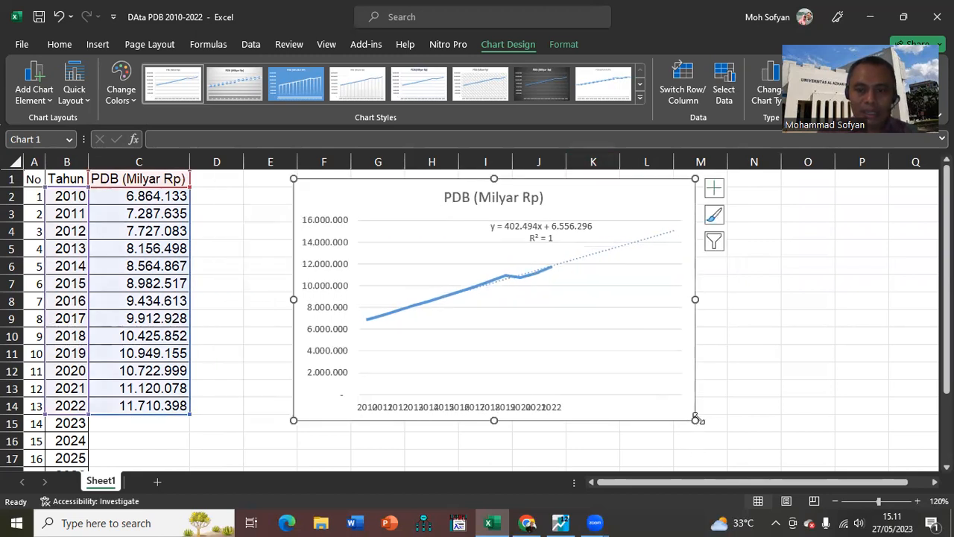
left_click_drag(696, 419, 686, 396)
Enter the headings Equation, Forecast and Trend in cells D14, E14 and F14
left_click(222, 408)
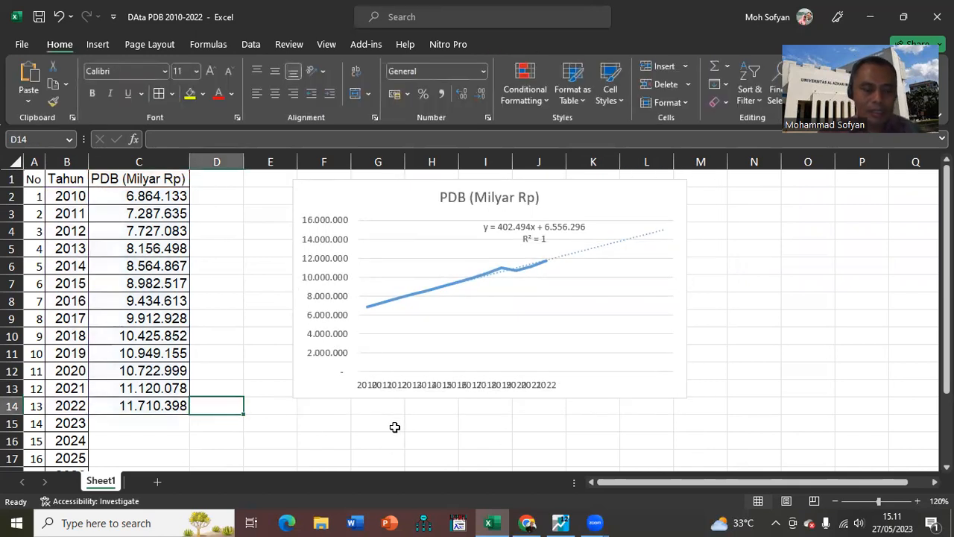
type("Equation")
key("Tab")
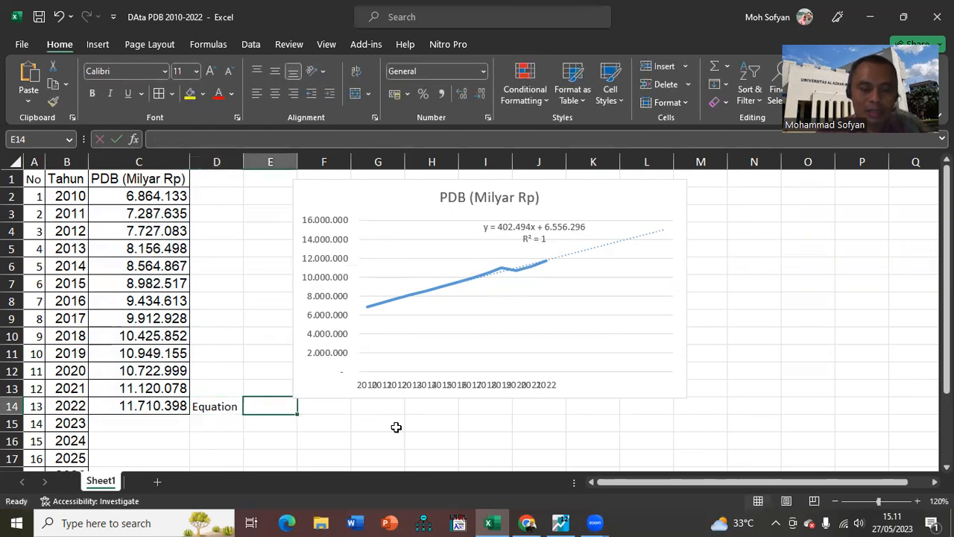
type("Fore")
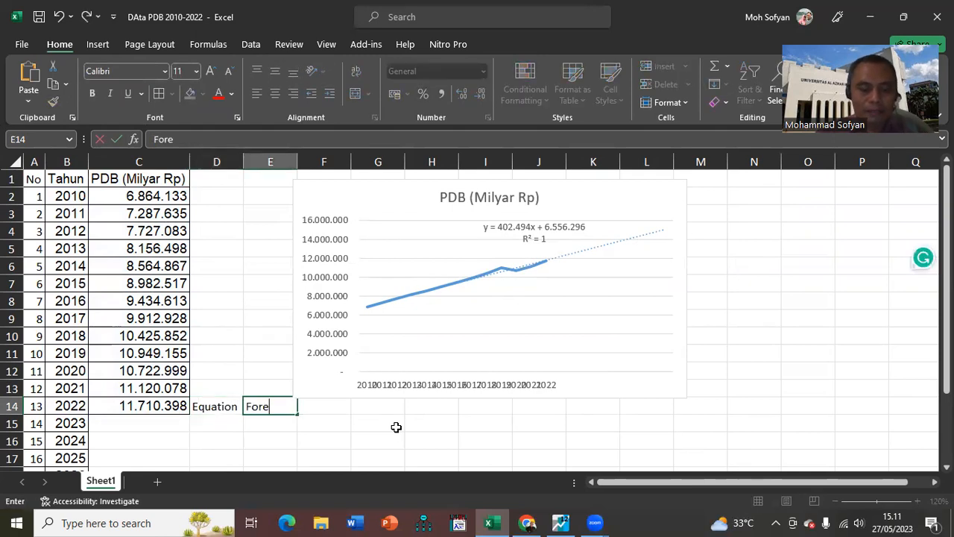
type("cast")
key("Tab")
type("Trend")
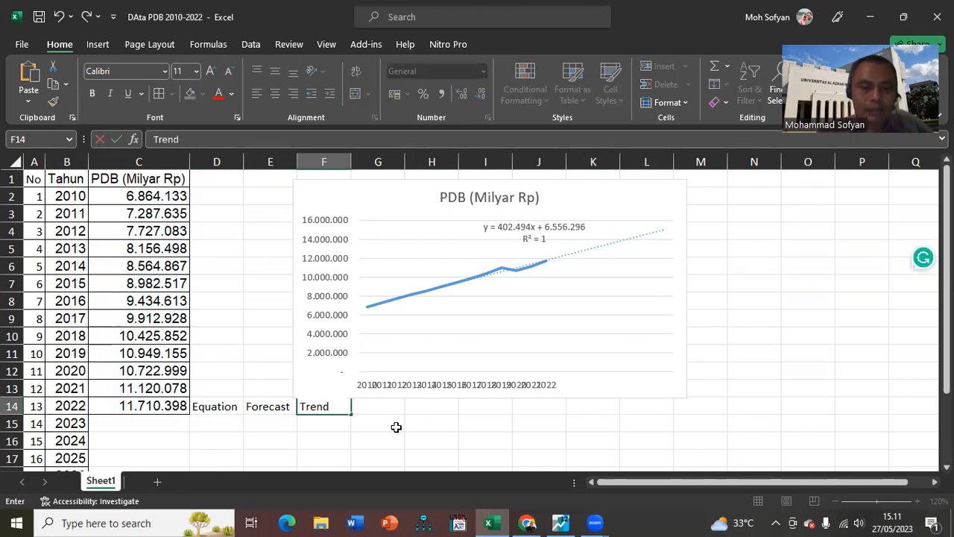
key("Return")
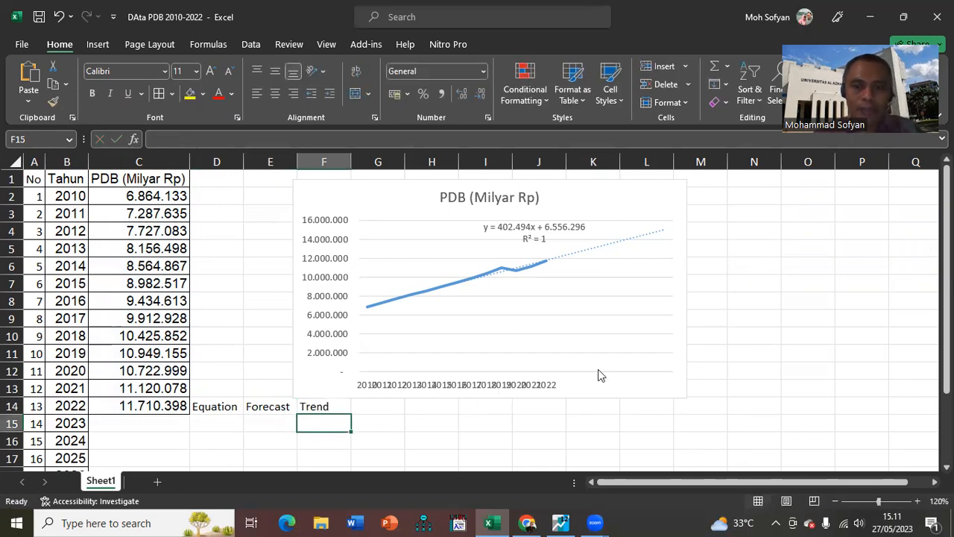
Shrink the chart slightly from its lower-left corner so it sits clear of the Trend heading
left_click(304, 389)
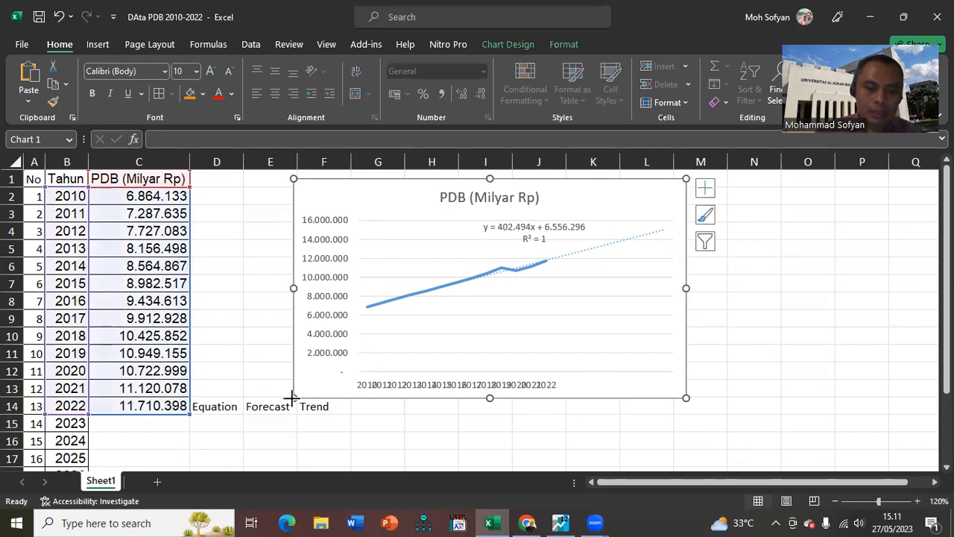
left_click_drag(303, 392, 302, 392)
left_click(423, 436)
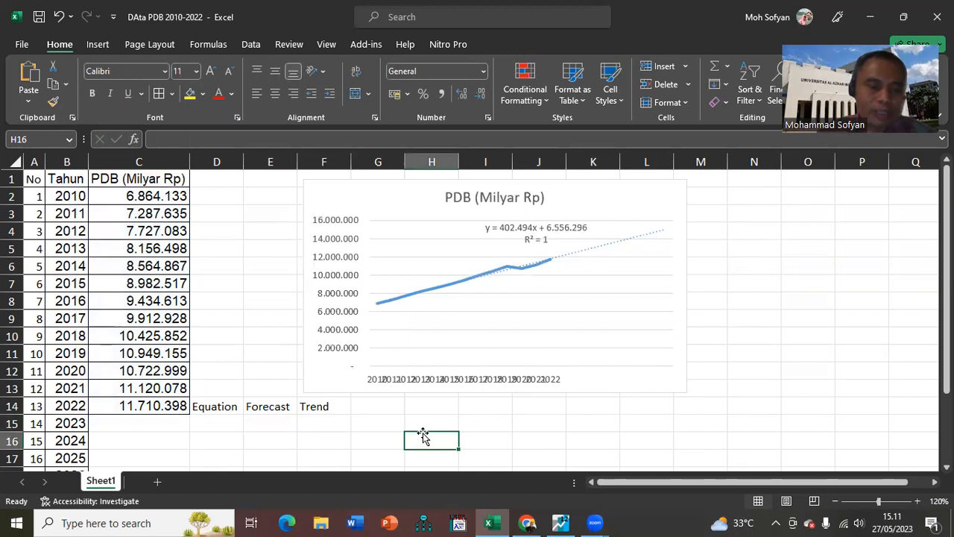
Calculate the 2023 forecast in D15 from the trendline equation with the formula =(402494*A15)+6556296
left_click(226, 425)
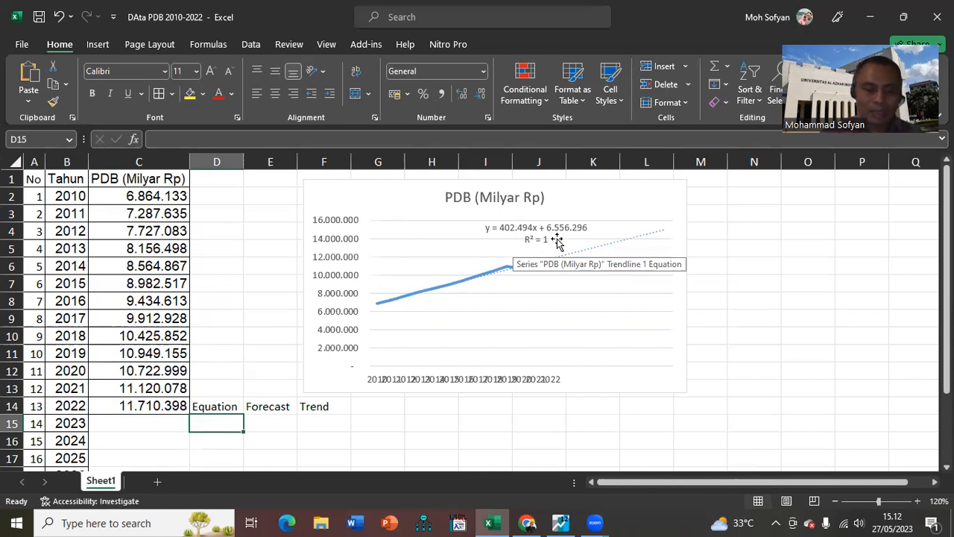
type("=")
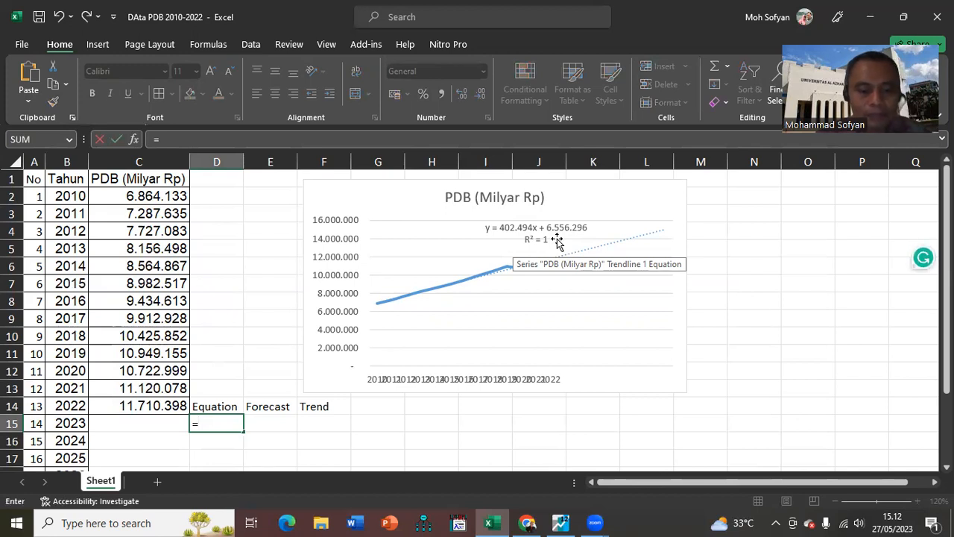
type("40")
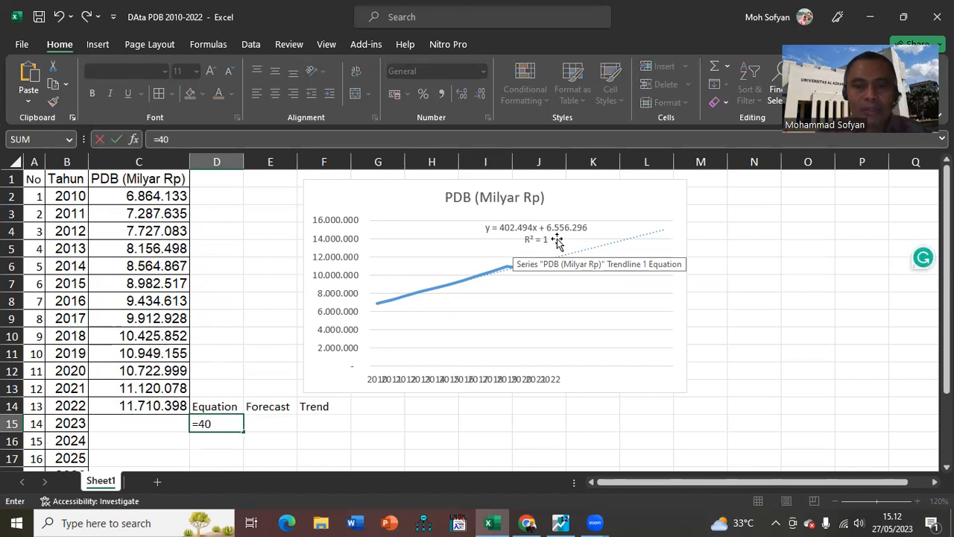
type("2494")
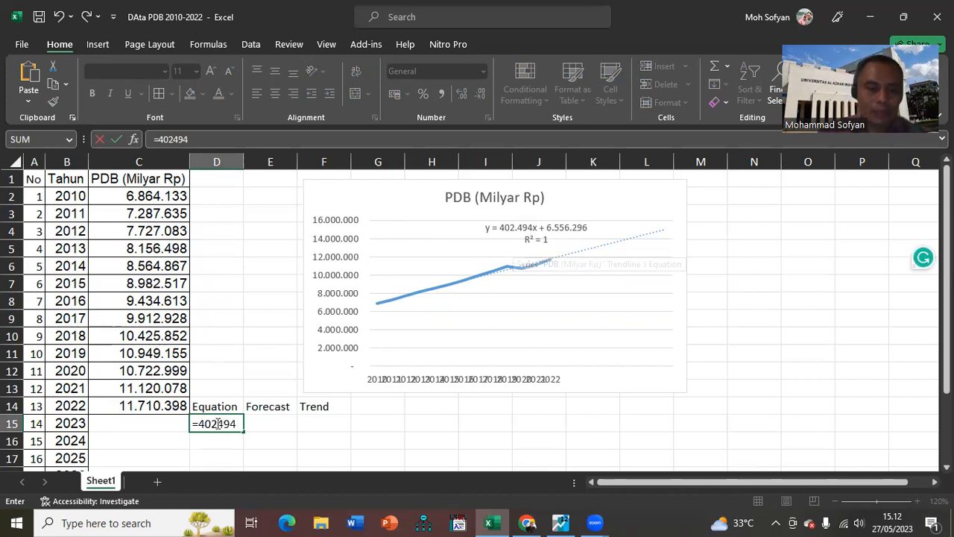
left_click(216, 421)
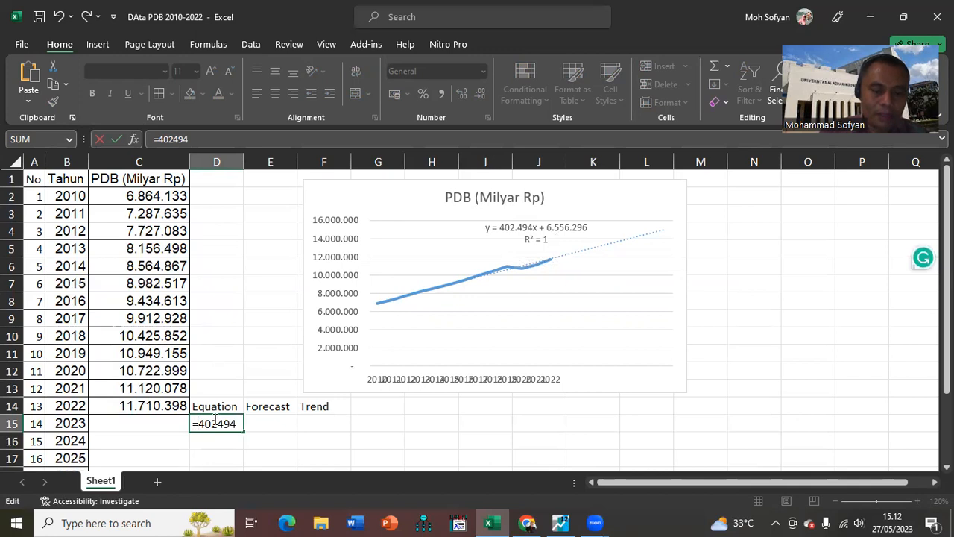
type("(")
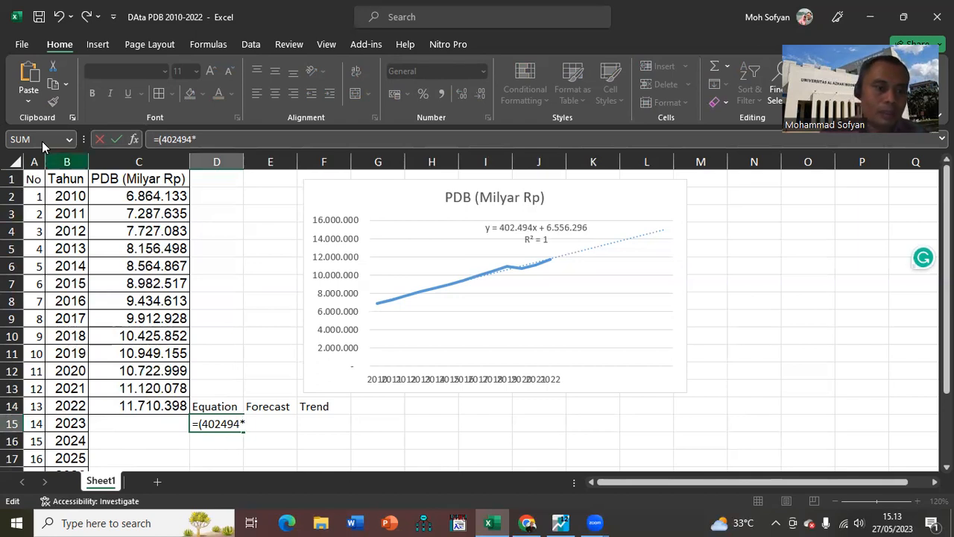
left_click(34, 423)
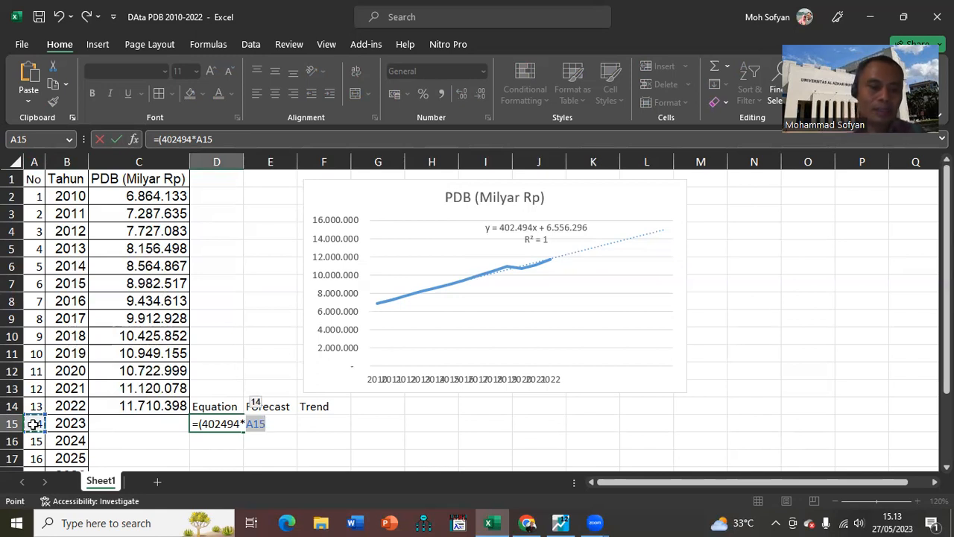
type(")+")
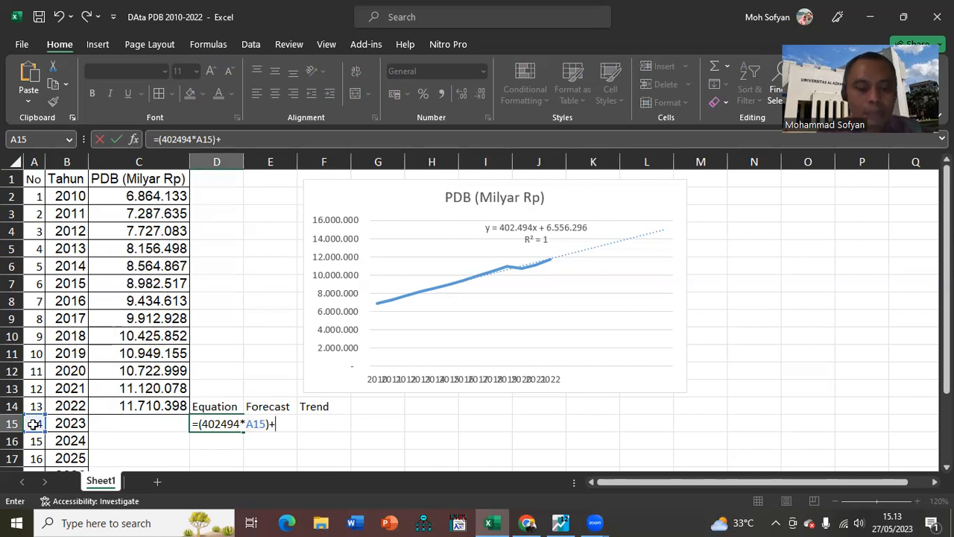
type("65562")
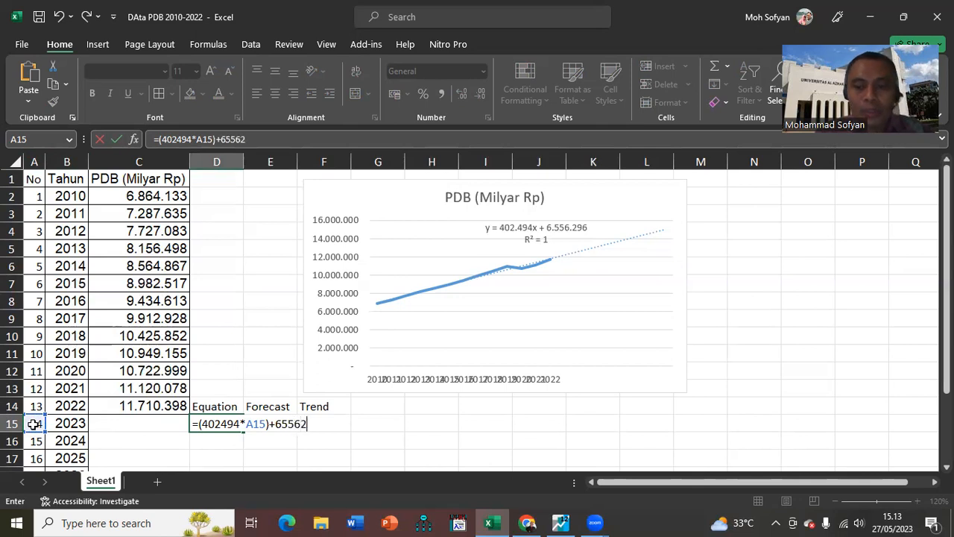
type("96")
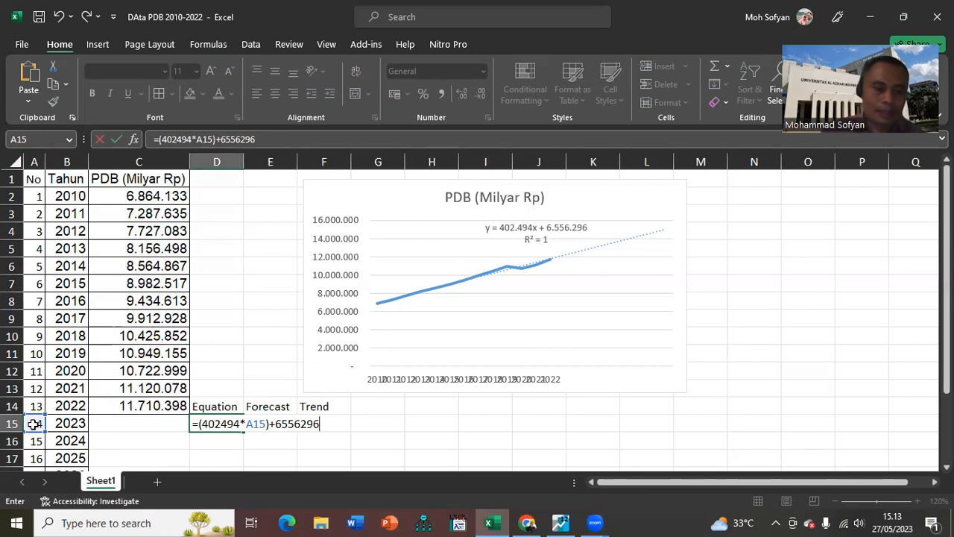
key("Return")
Fit column D to its contents and show D15 in comma style without decimal places
key("Up")
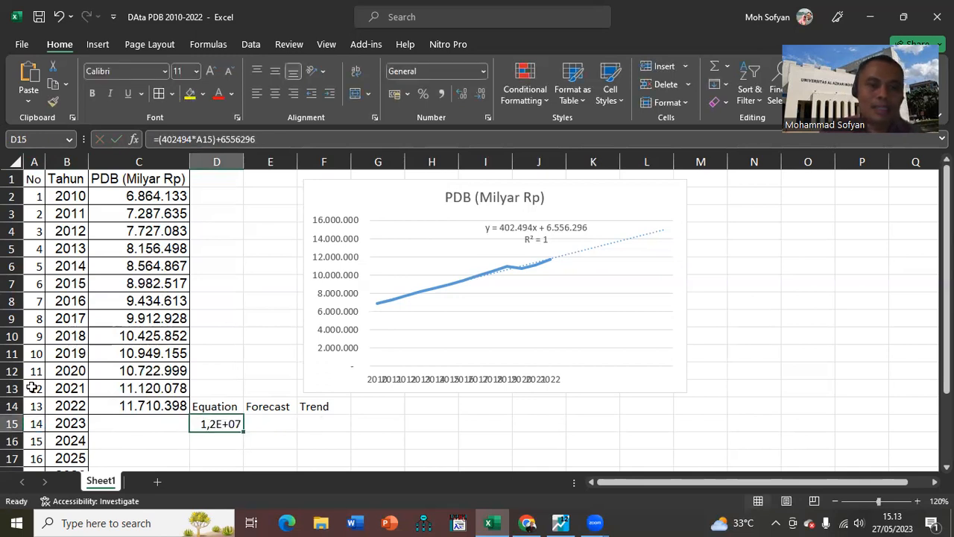
double_click(243, 163)
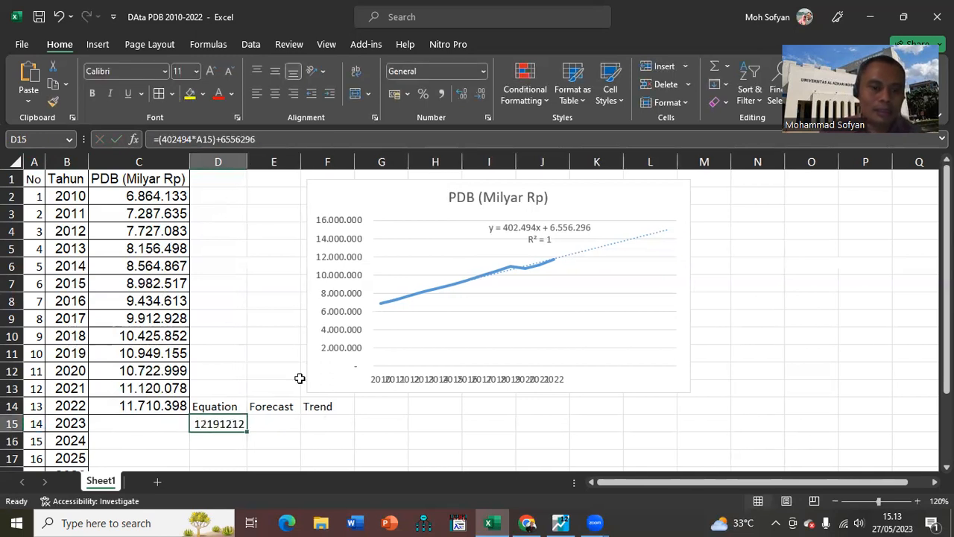
left_click(441, 93)
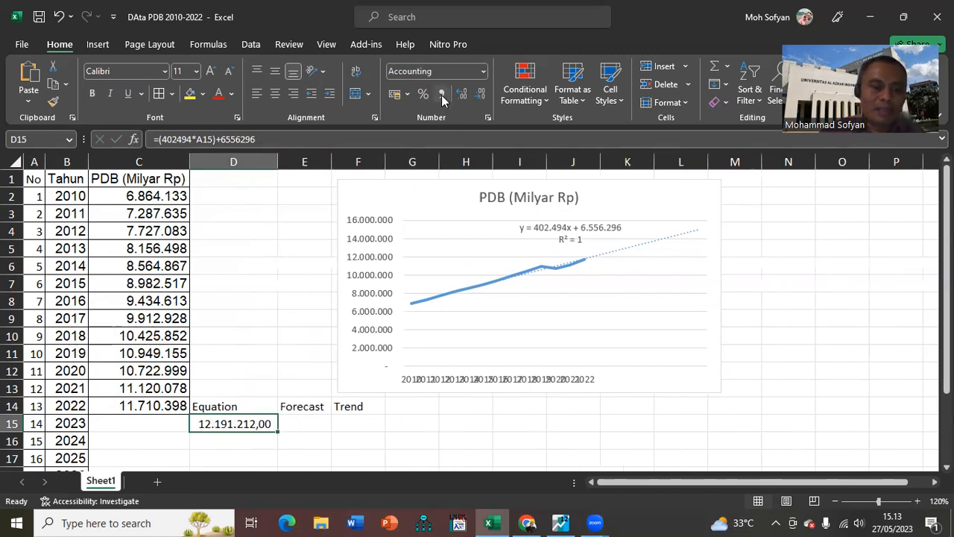
left_click(484, 99)
left_click(484, 99)
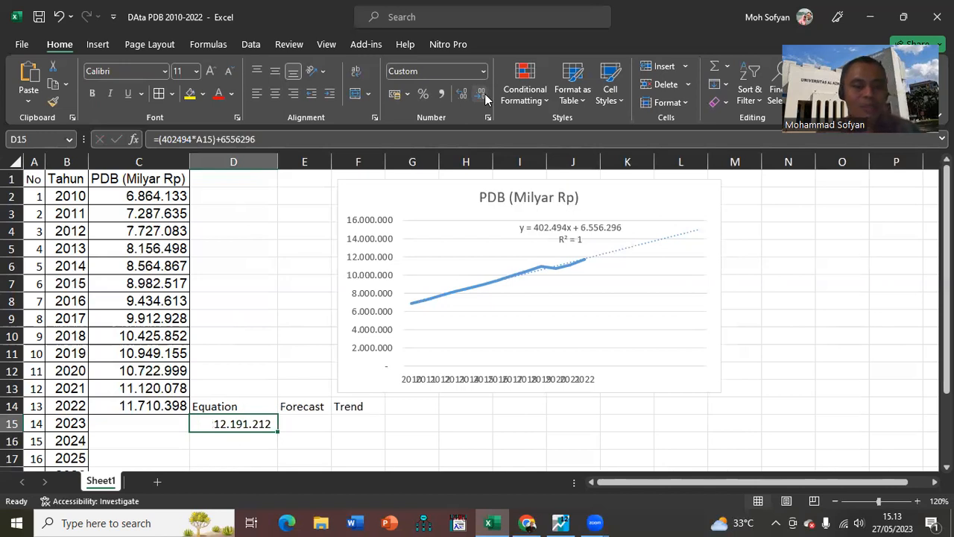
Centre the headings Equation, Forecast and Trend in D14:F14 and fit column D to its contents
left_click(220, 406)
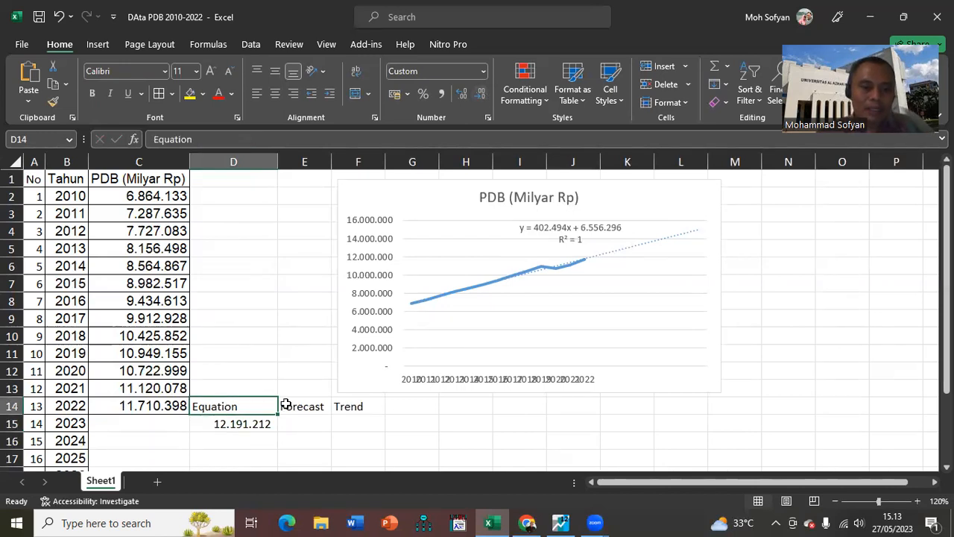
left_click_drag(285, 404, 351, 405)
left_click(274, 93)
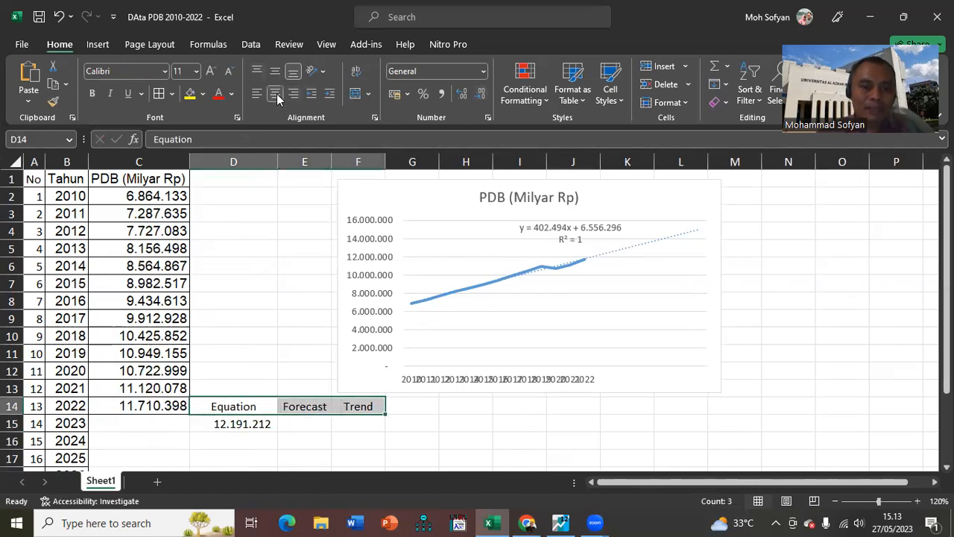
double_click(277, 161)
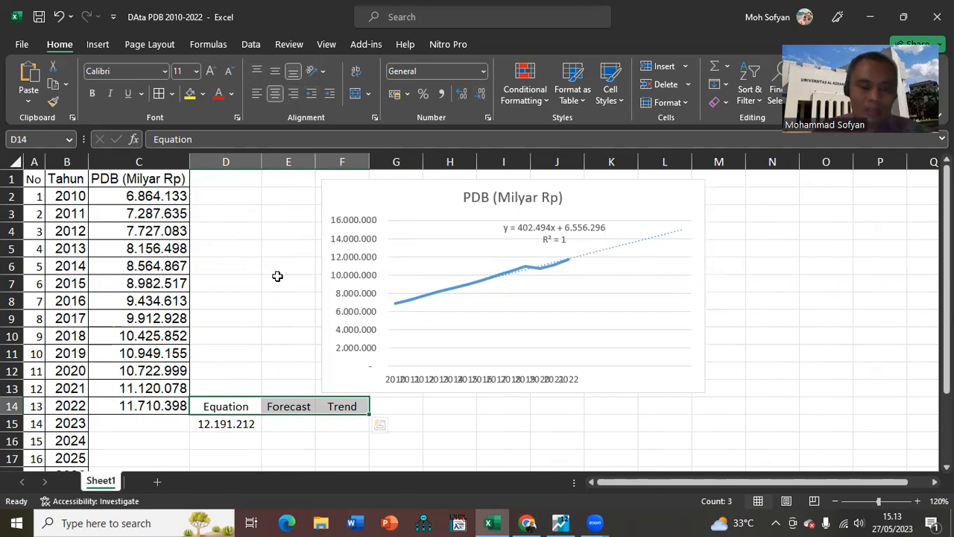
Copy the trendline equation formula from D15 down to D22 to forecast the years through 2030
left_click(289, 445)
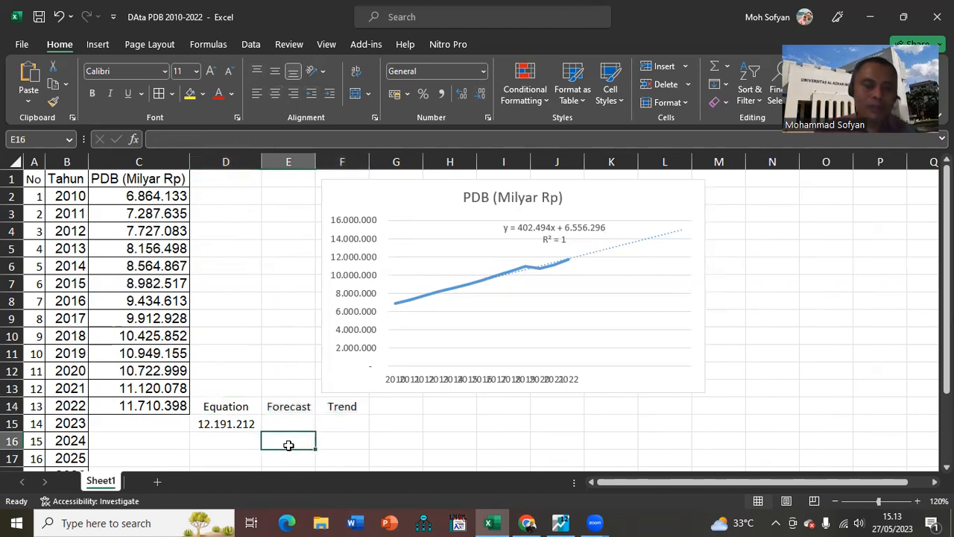
scroll(288, 445, "down", 1)
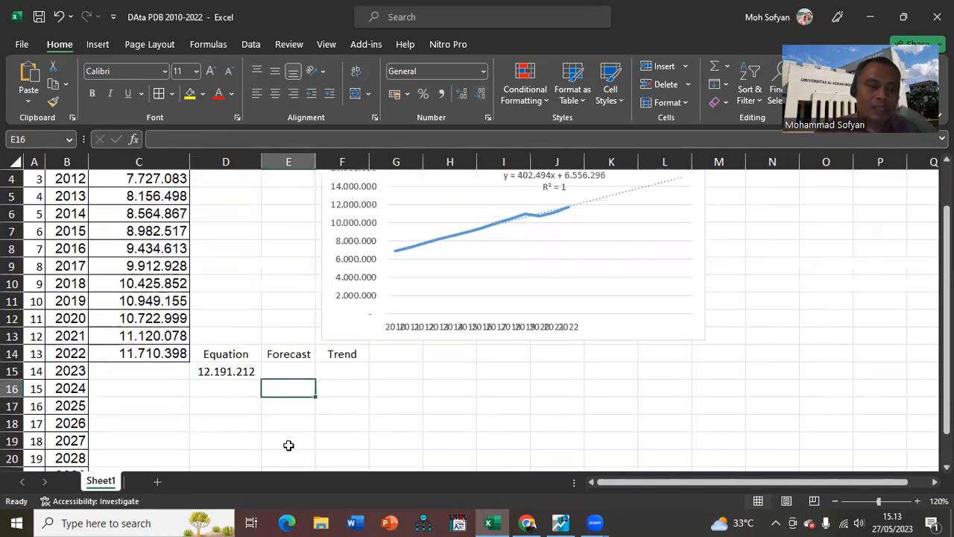
left_click(237, 372)
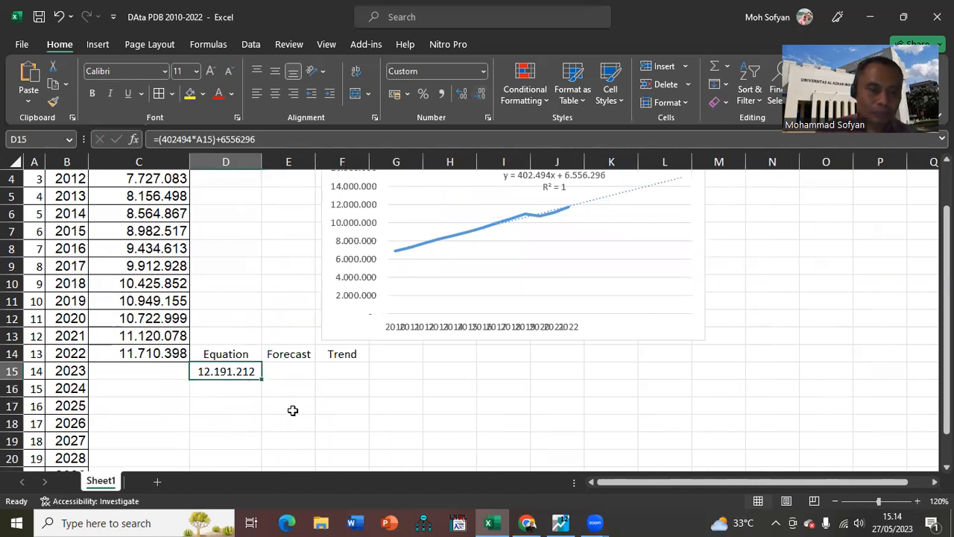
scroll(261, 408, "down", 1)
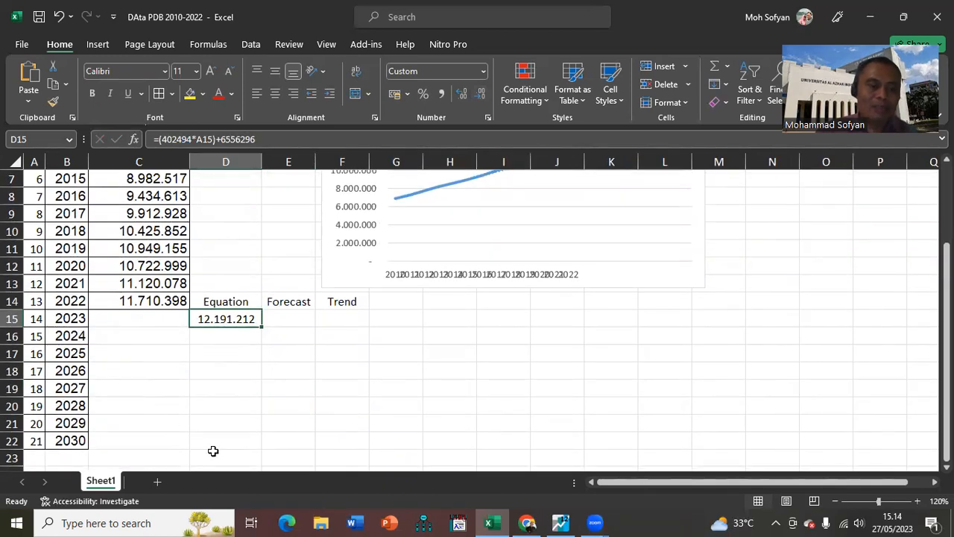
key("Right")
left_click(221, 318)
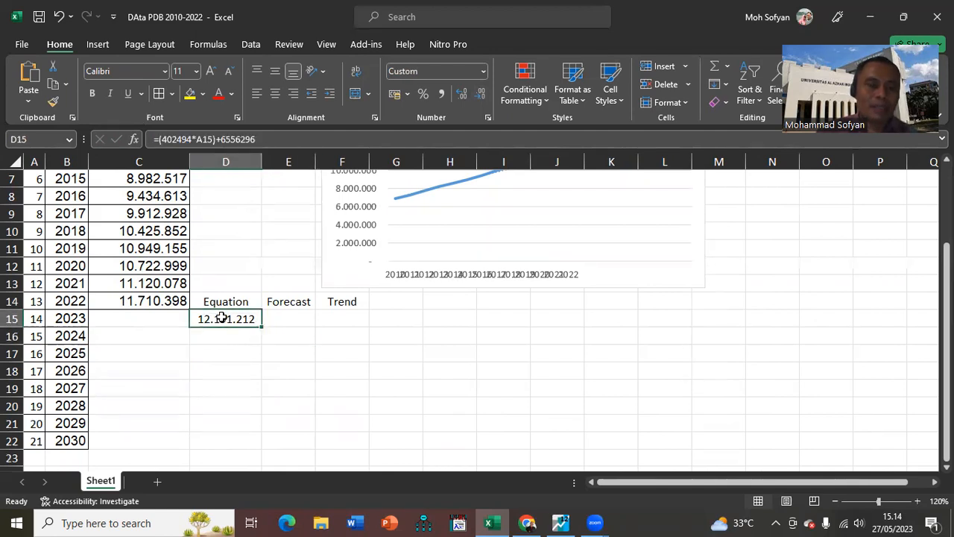
double_click(262, 326)
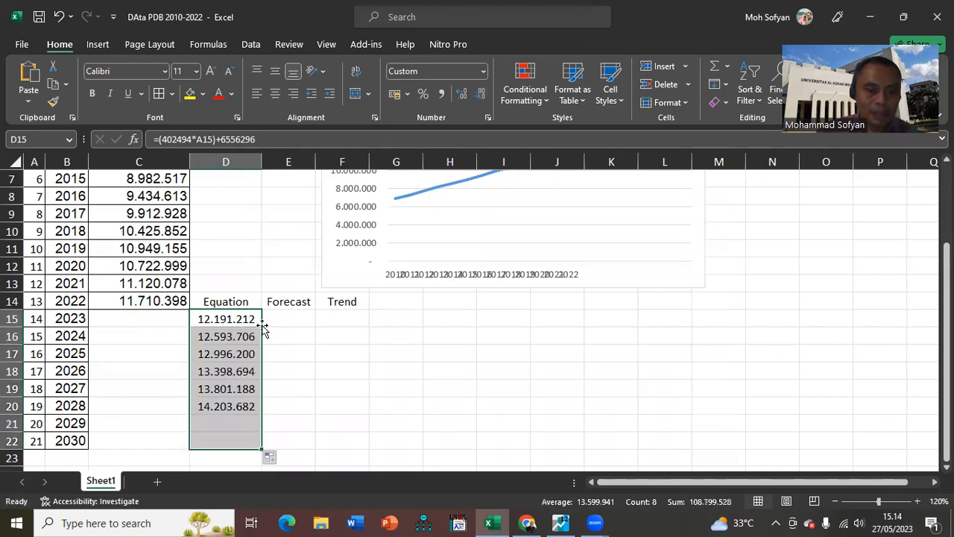
left_click(301, 369)
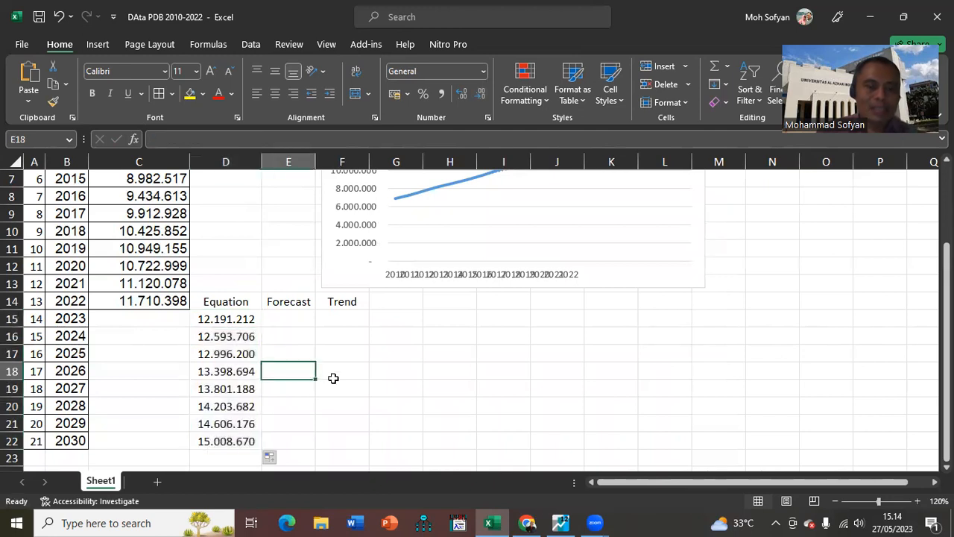
Try the formula =FORECAST(A15;C2:C14;B2:B14) in E15 for the 2023 forecast, and undo the entry
left_click(239, 333)
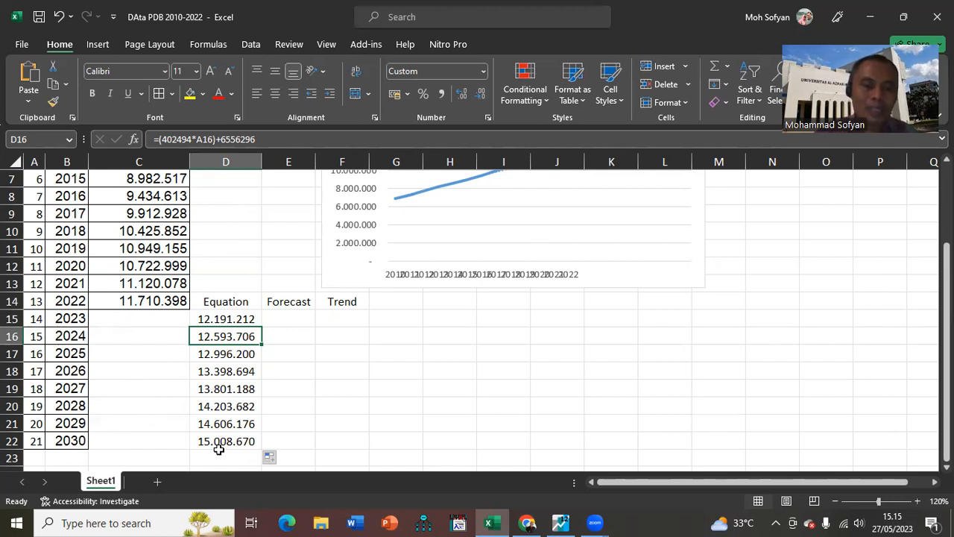
key("Up")
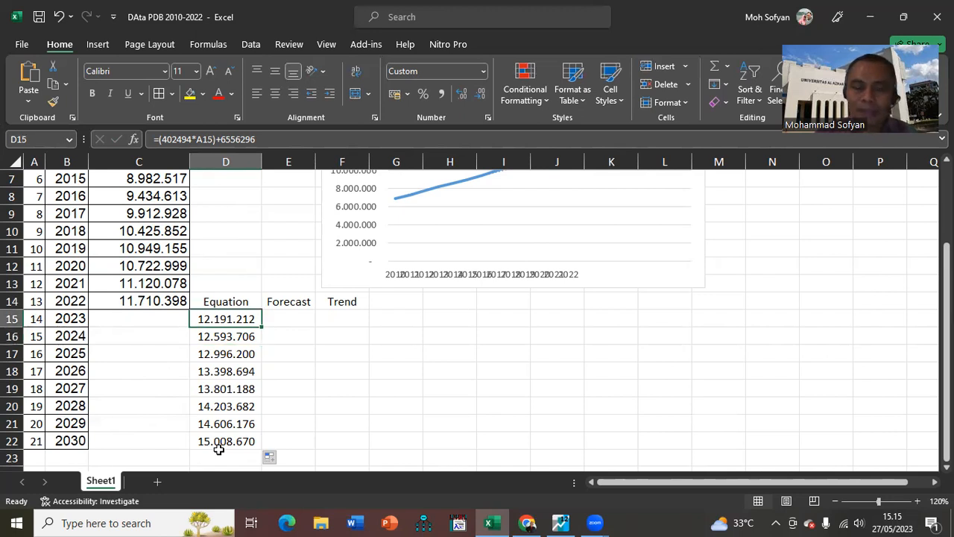
key("Right")
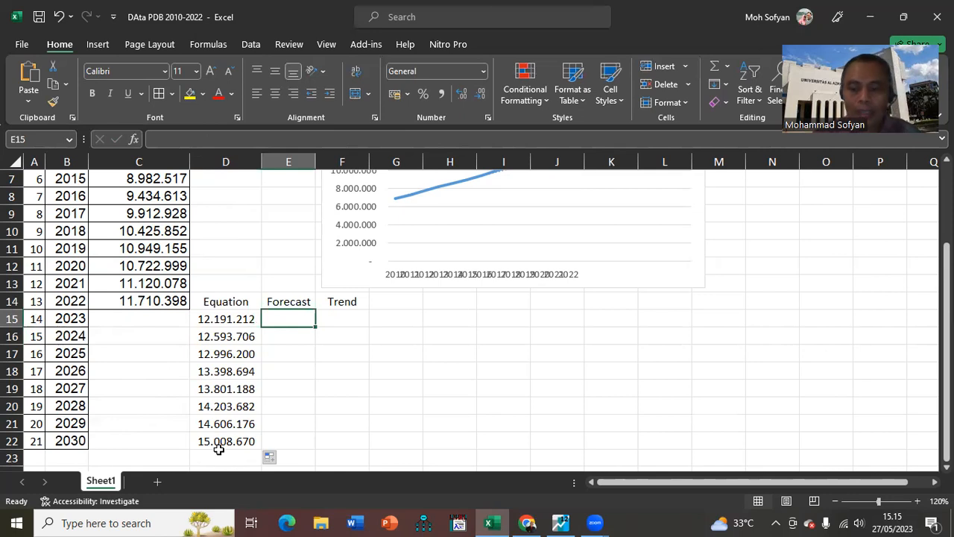
type("=")
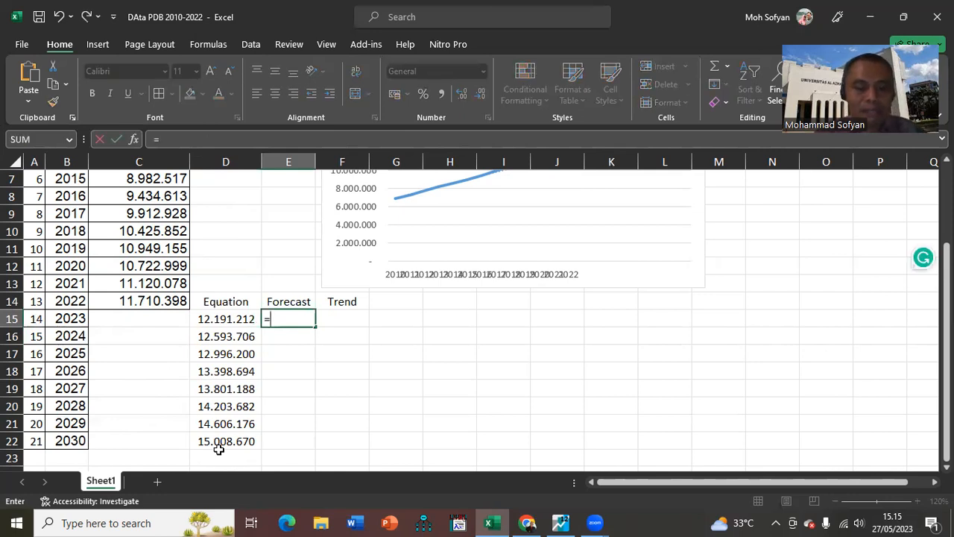
type("fore")
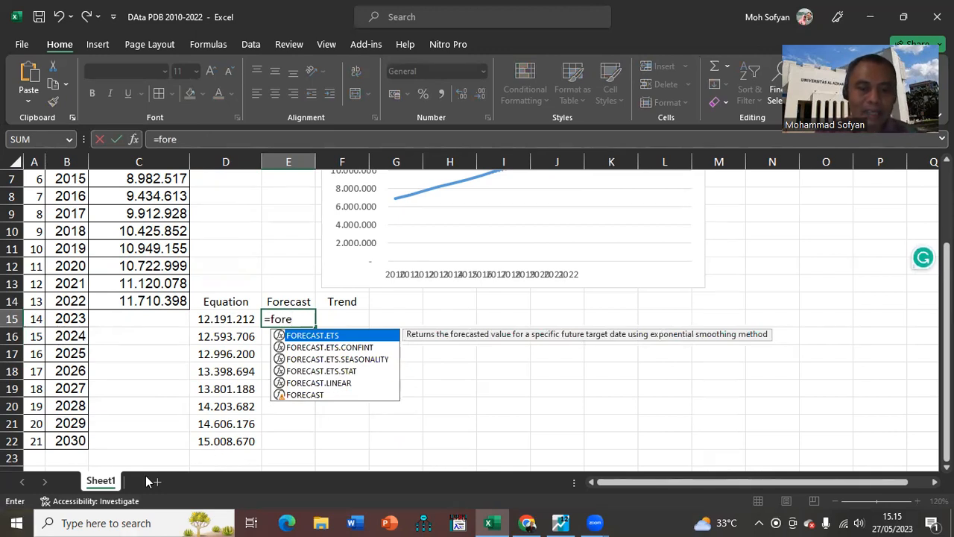
left_click(319, 397)
double_click(319, 397)
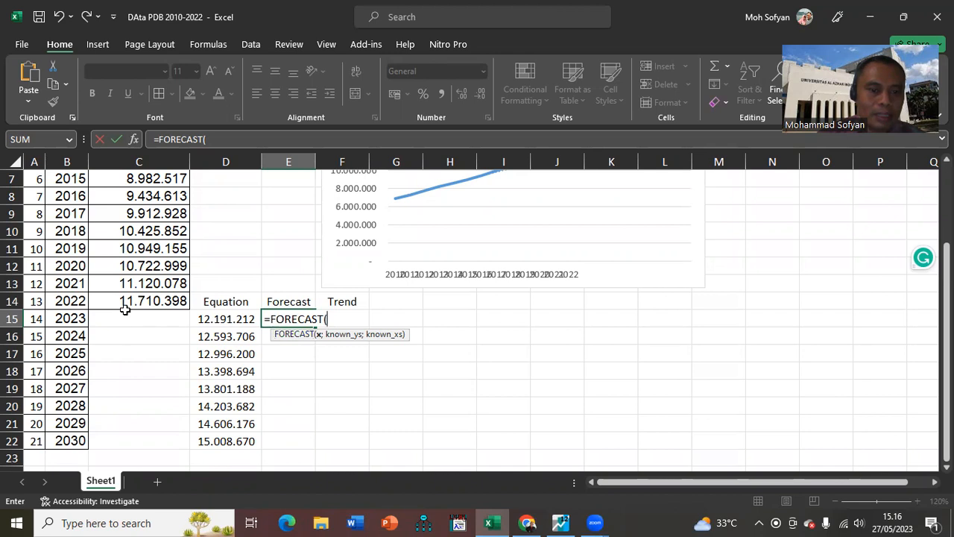
left_click(33, 319)
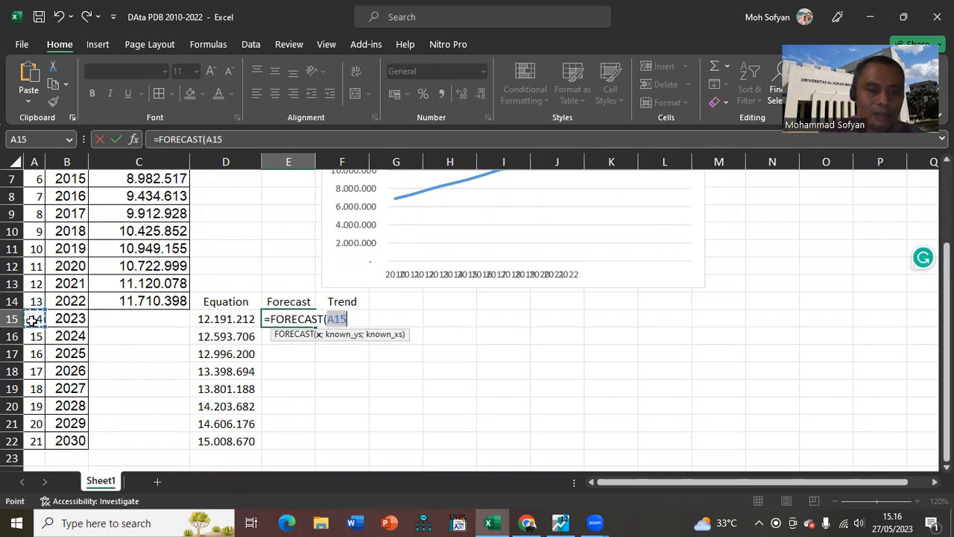
type(";")
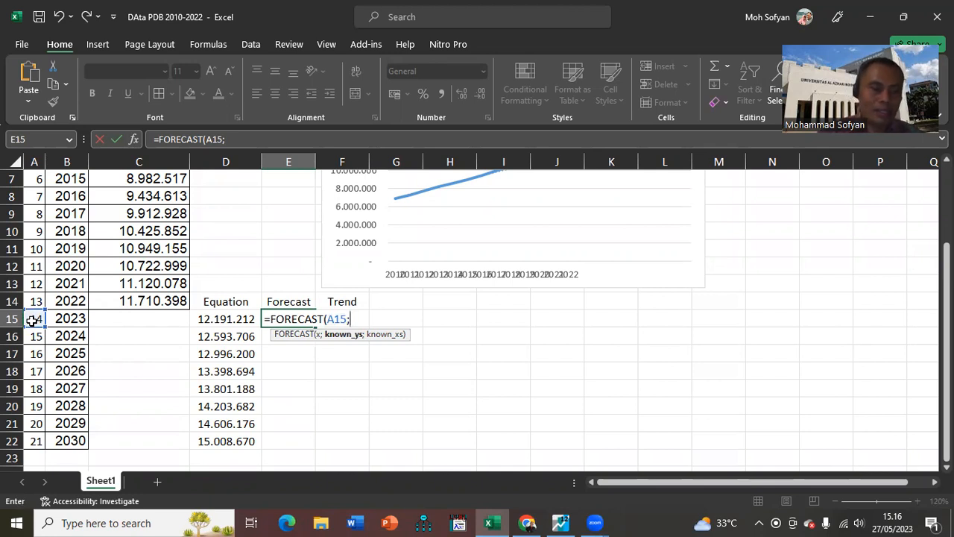
scroll(173, 316, "up", 2)
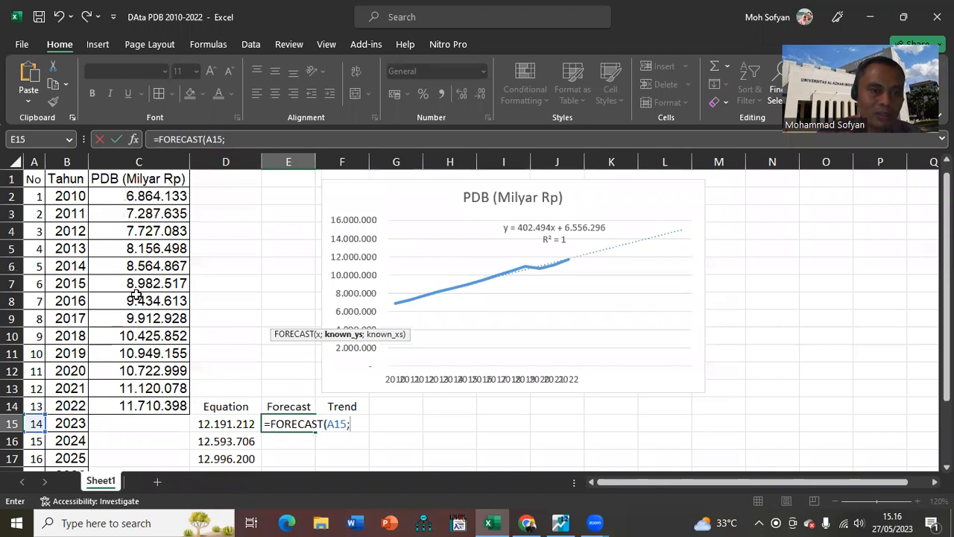
left_click_drag(132, 198, 143, 400)
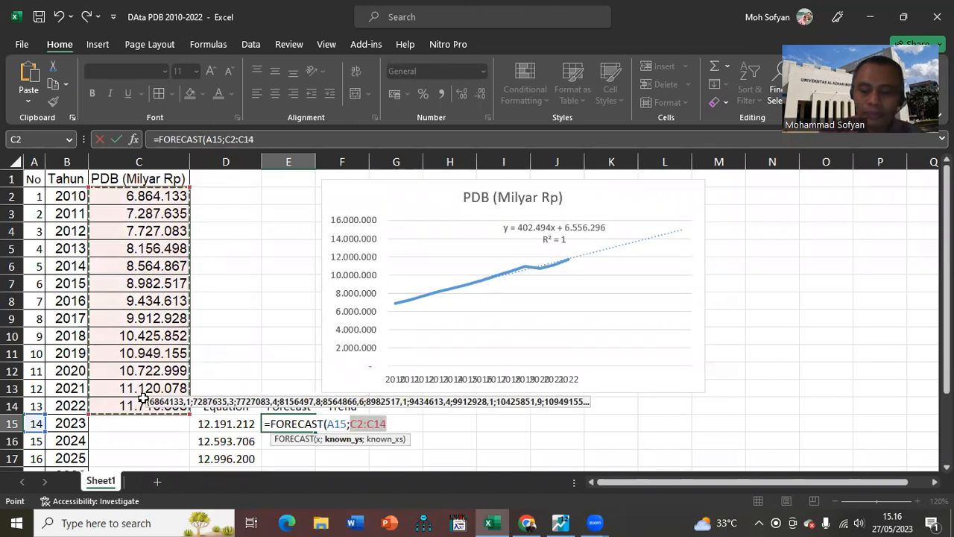
type(";")
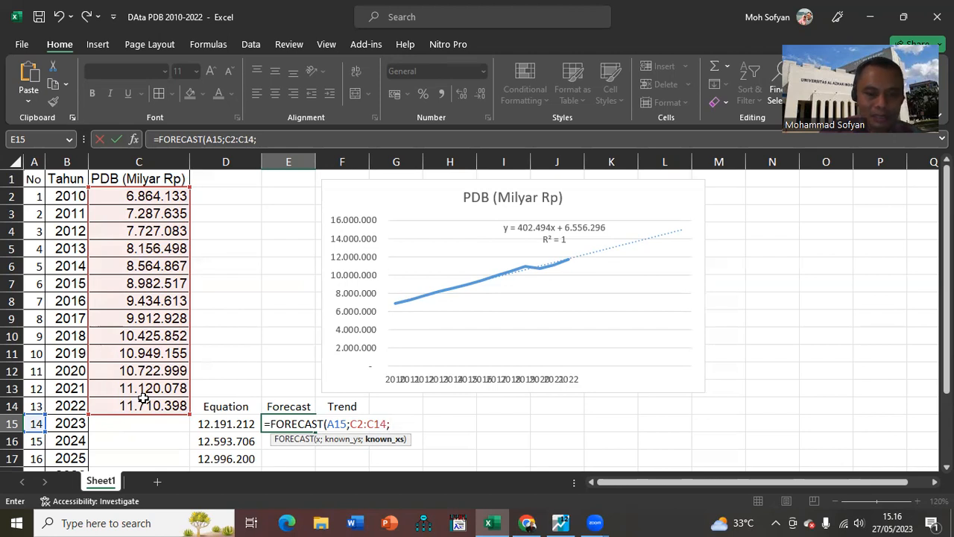
left_click_drag(69, 196, 57, 403)
type(")")
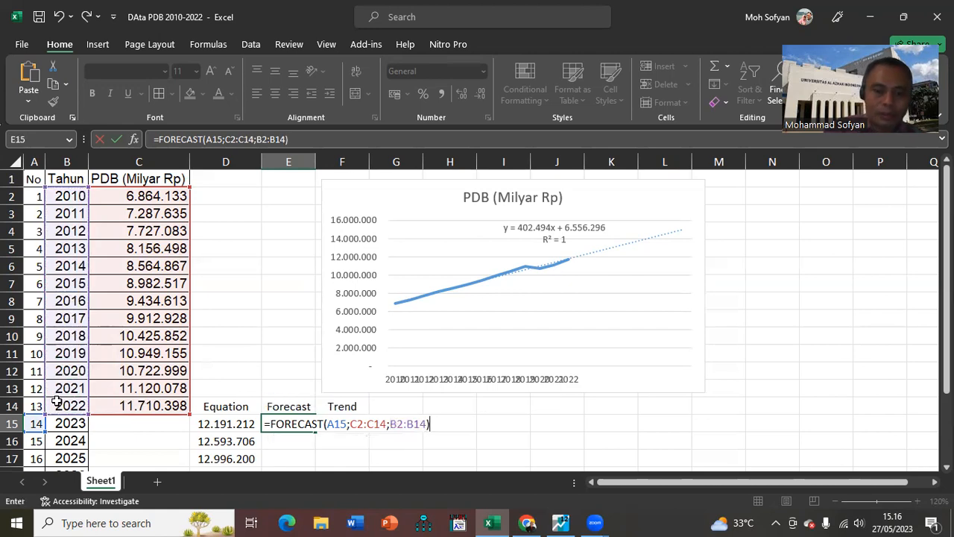
key("Return")
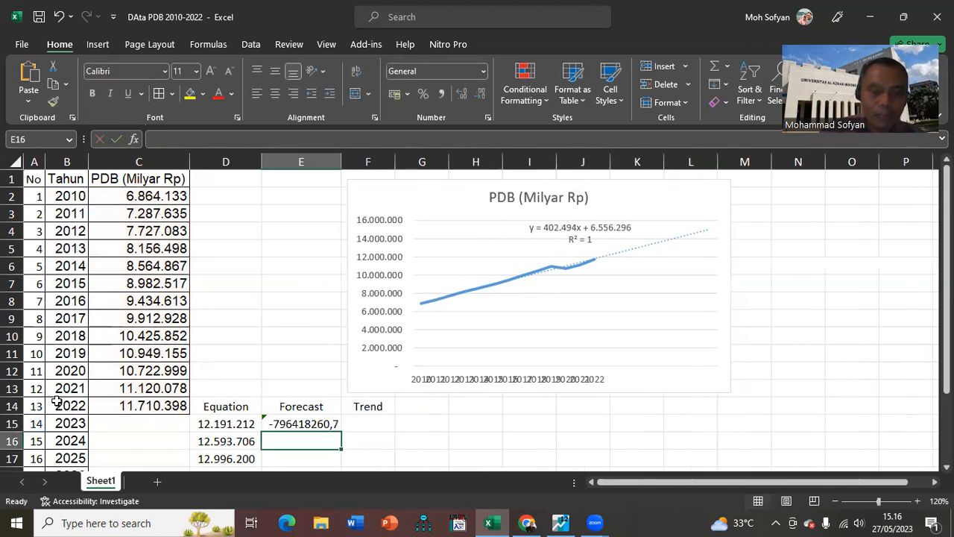
key("Up")
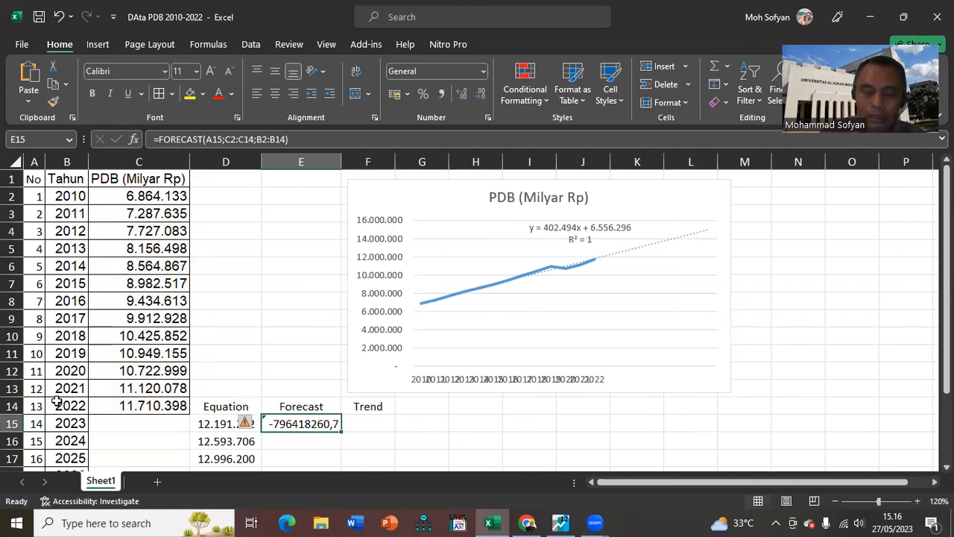
left_click(55, 23)
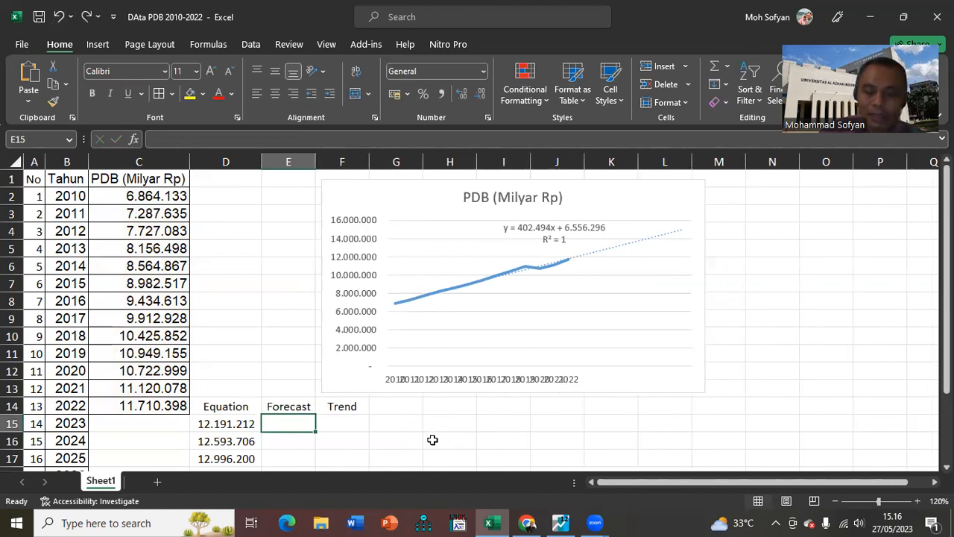
Enter the formula =FORECAST(A15;C2:C14;A2:A14) in E15 for the 2023 forecast
type("=")
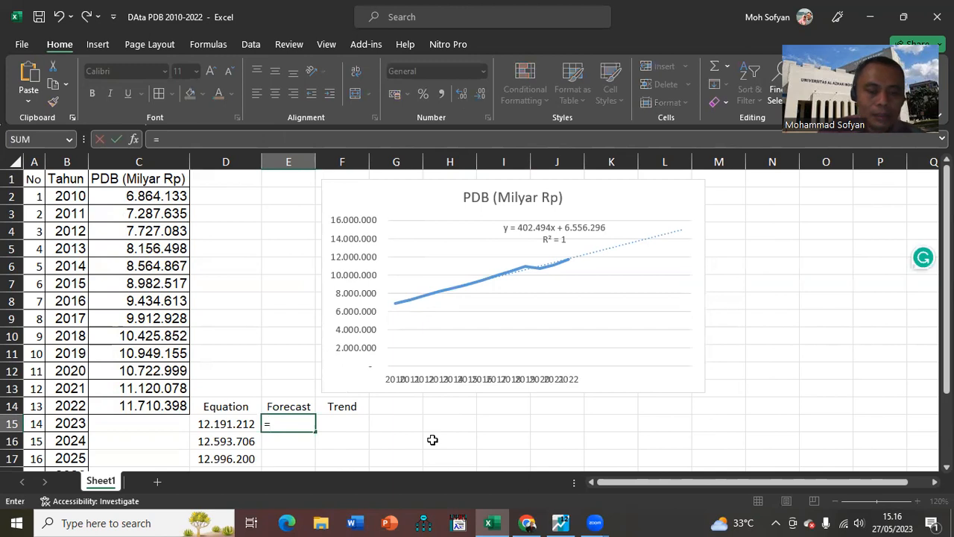
type("fore")
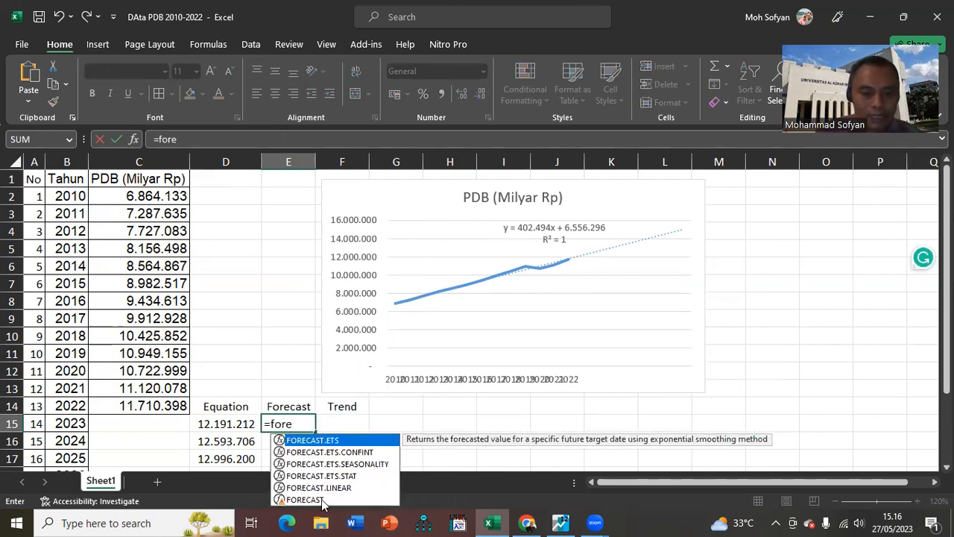
left_click(311, 500)
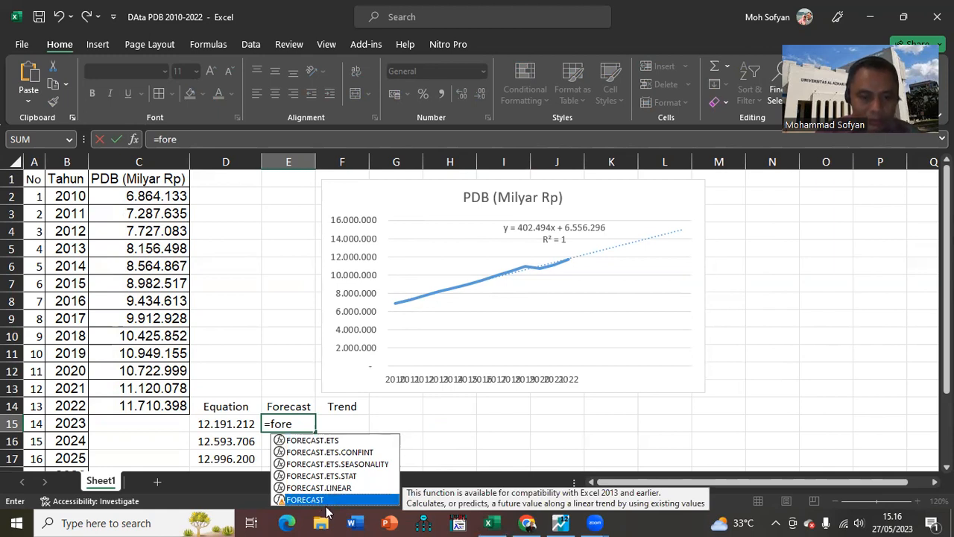
double_click(332, 499)
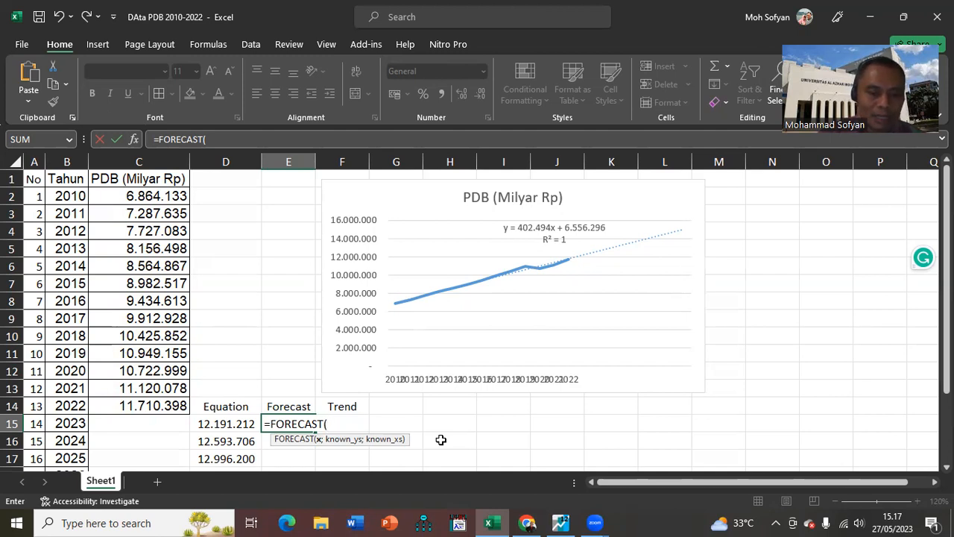
left_click(37, 424)
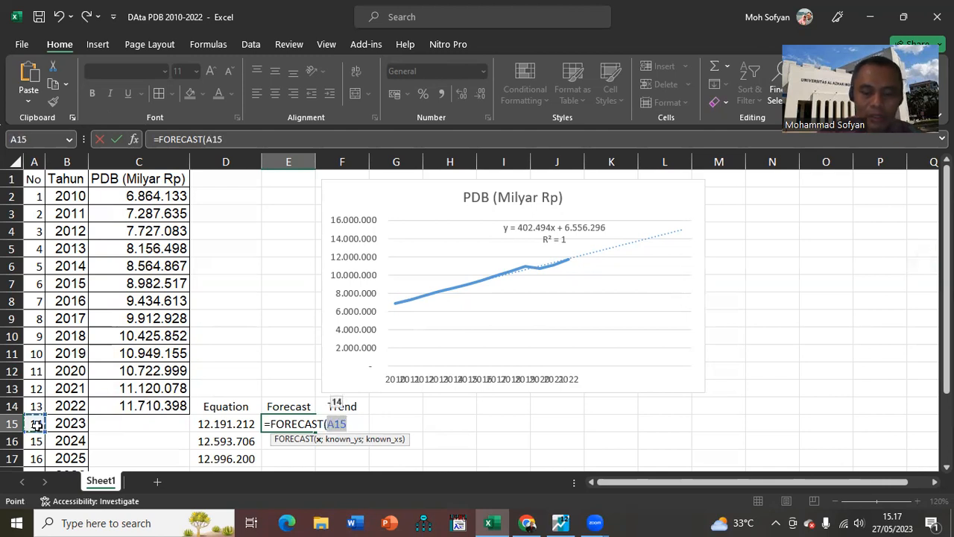
type(";")
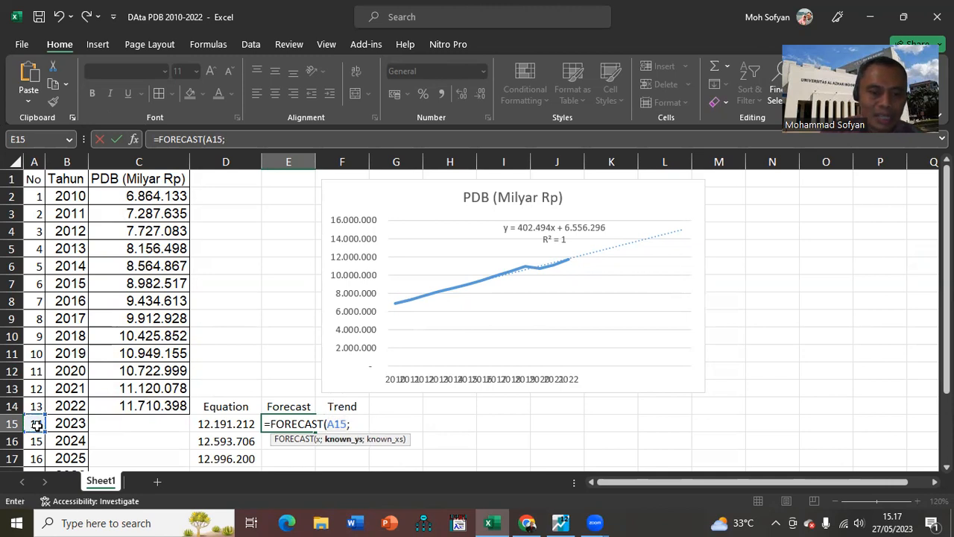
left_click(117, 196)
left_click_drag(118, 196, 117, 417)
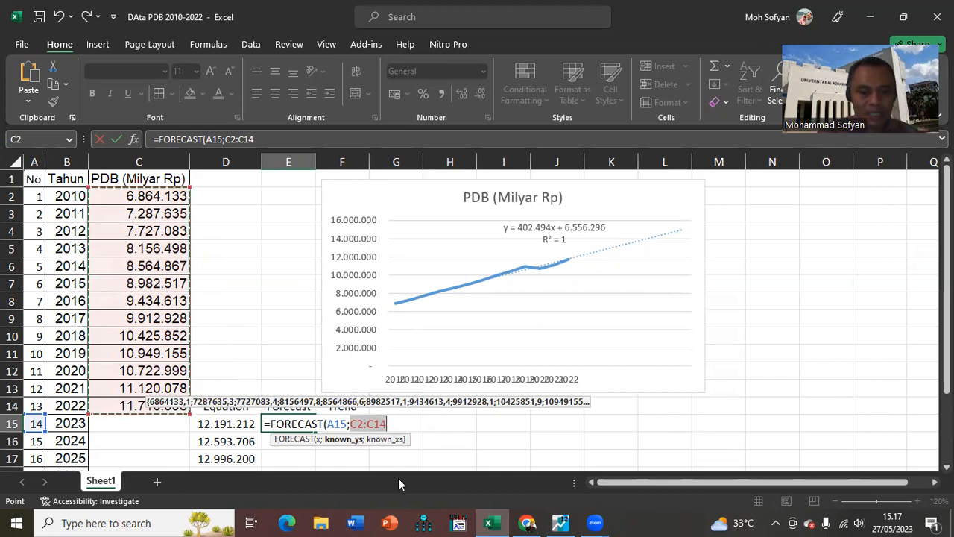
left_click(406, 424)
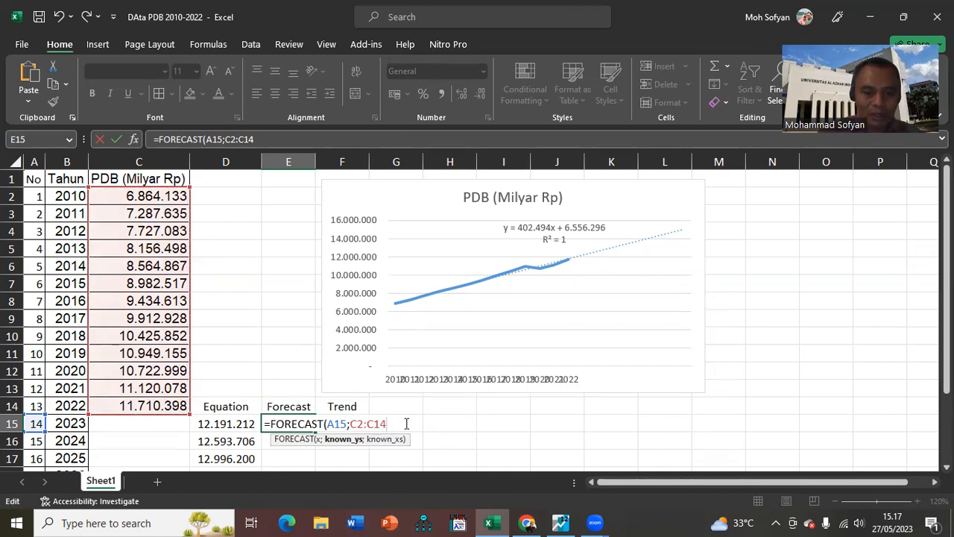
type(";")
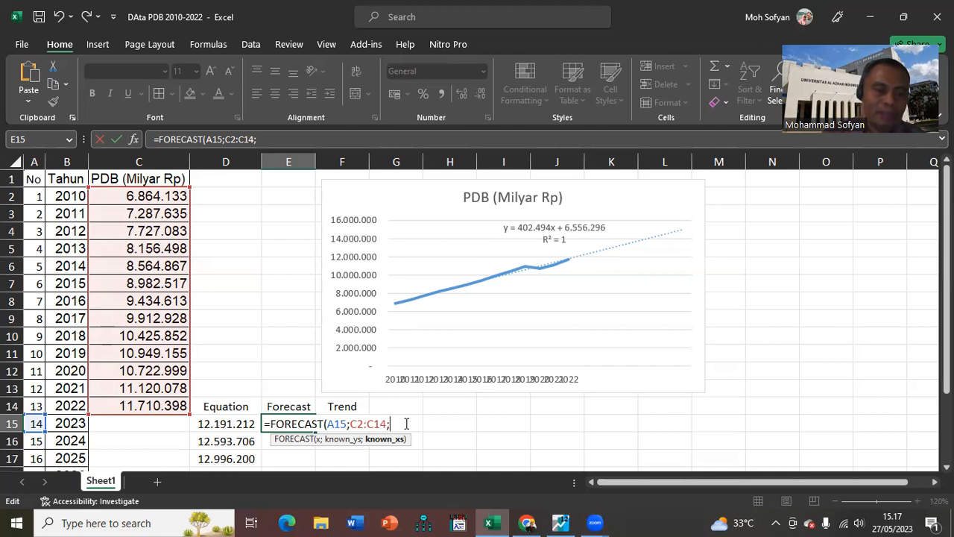
left_click(33, 196)
left_click_drag(32, 196, 27, 403)
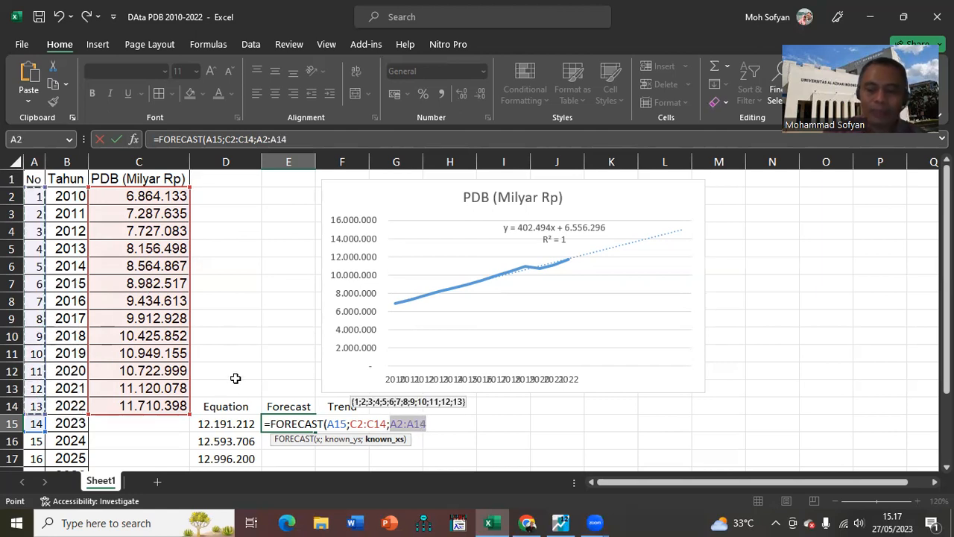
type(")")
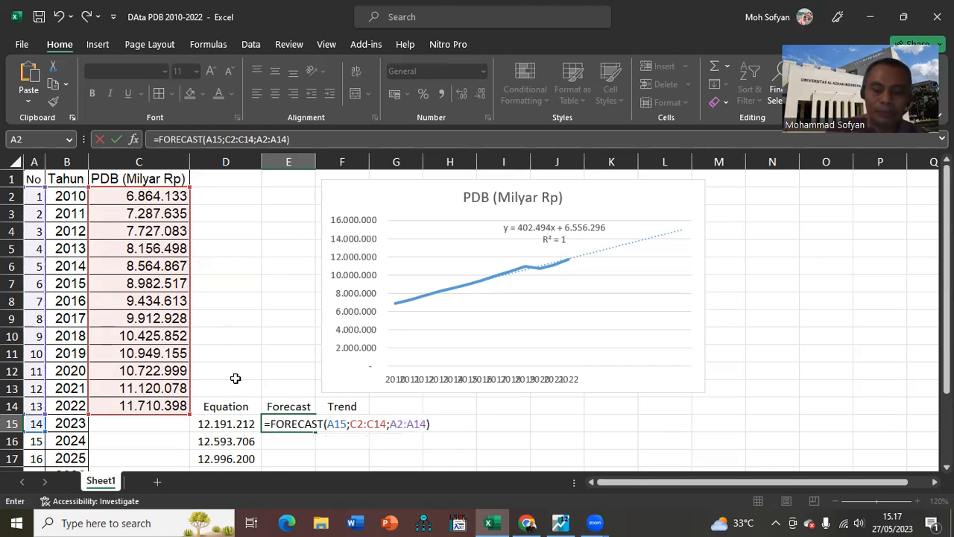
key("Return")
Show the 2023 forecast in E15 in comma style without decimal places
key("Up")
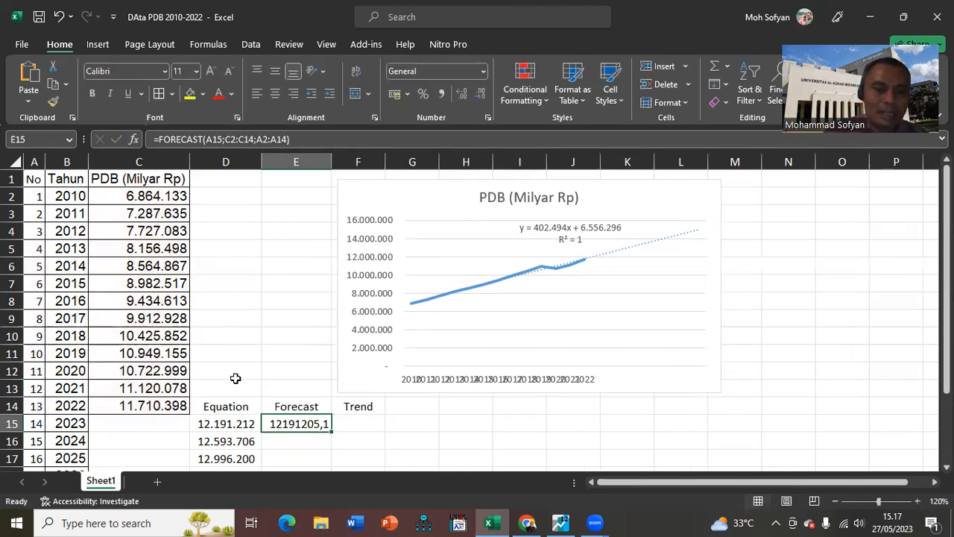
left_click(441, 95)
left_click(480, 97)
left_click(480, 97)
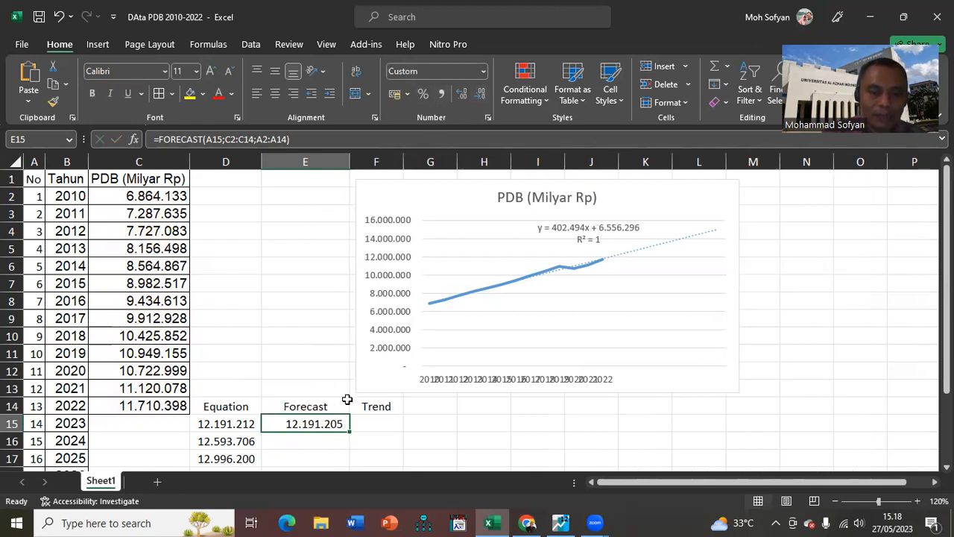
left_click(374, 425)
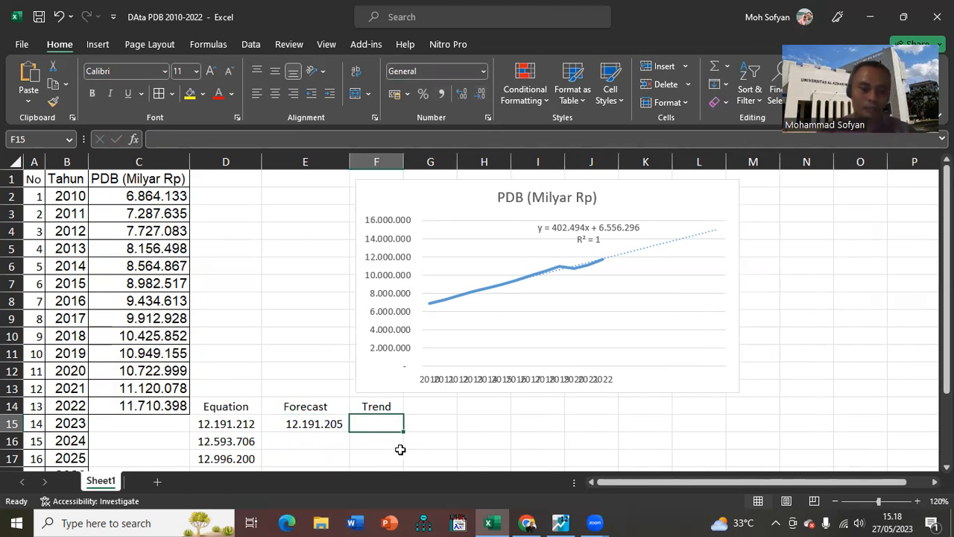
Make the known y's range in the E15 FORECAST formula absolute as $C$2:$C$14
scroll(433, 440, "down", 1)
scroll(433, 440, "down", 1)
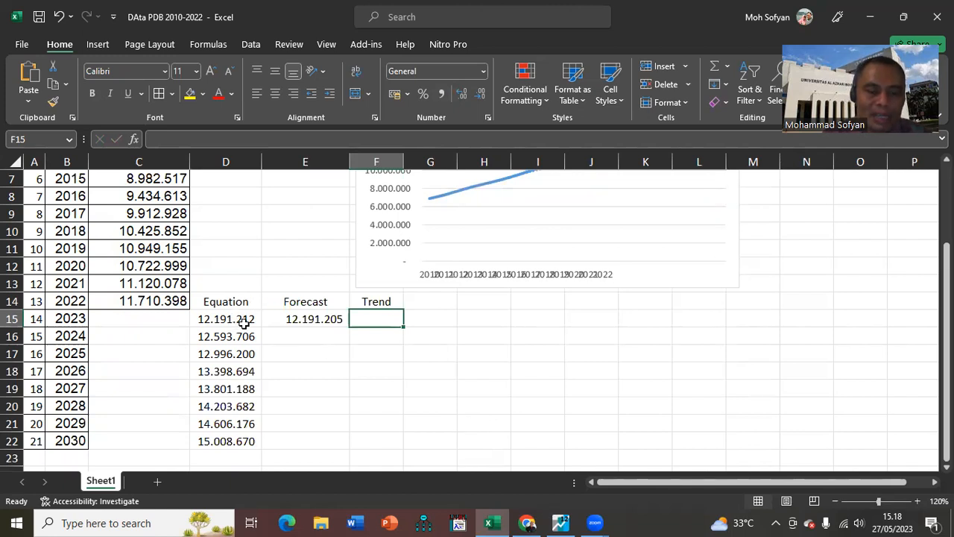
left_click(306, 318)
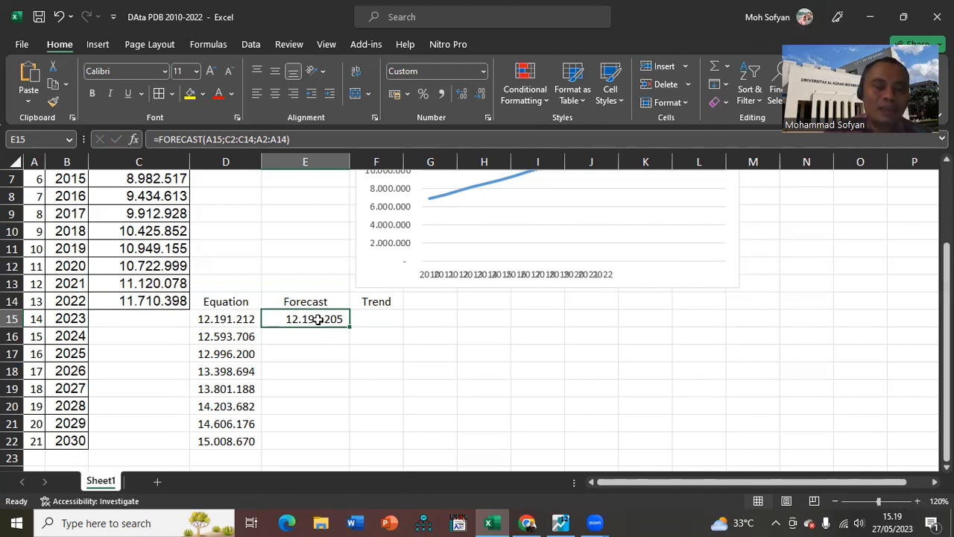
left_click(227, 140)
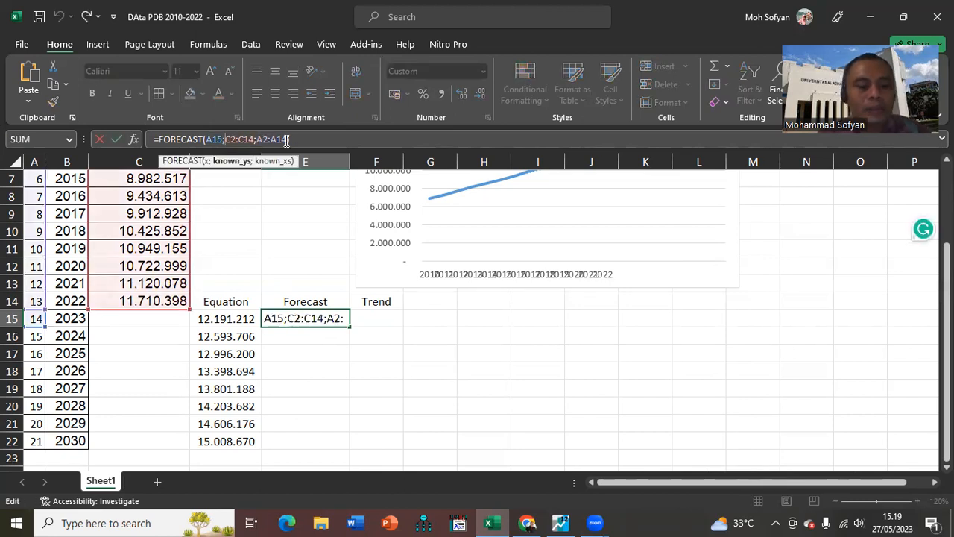
type("$")
key("Right")
type("$")
key("Right")
key("Right")
type("$")
key("Right")
type("$")
key("Right")
key("Right")
key("Right")
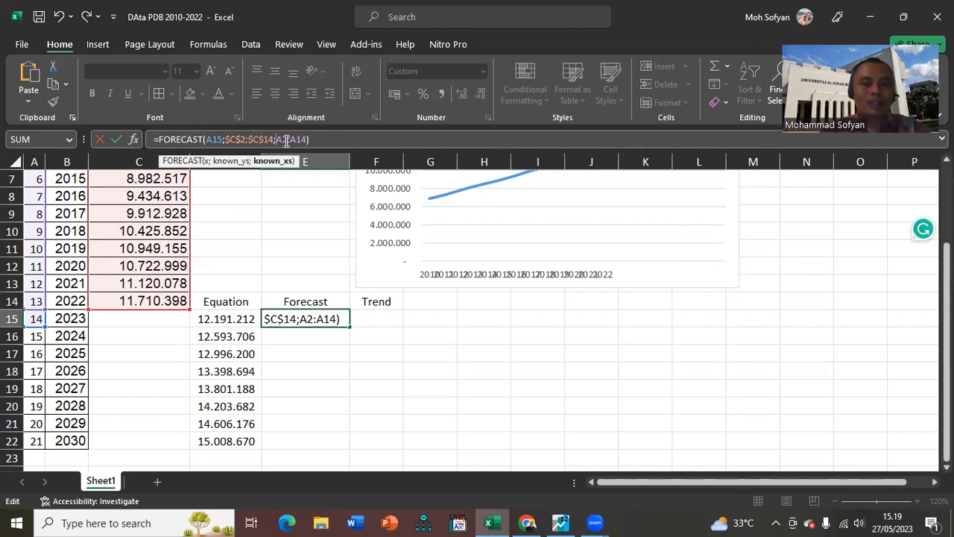
Make the known x's range in the E15 formula absolute as $A$2:$A$14 and confirm the formula
type("$")
key("Right")
type("$")
key("Right")
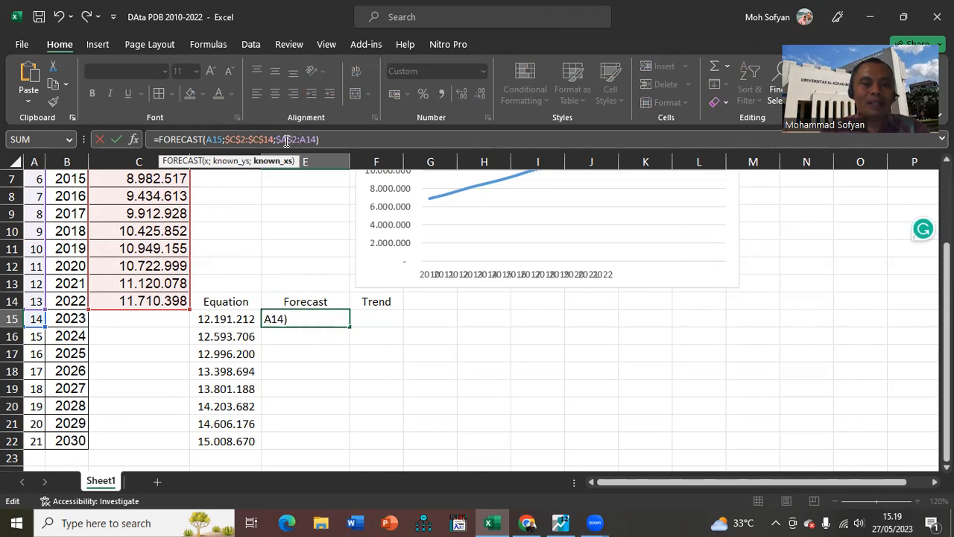
type("$")
key("Right")
type("$")
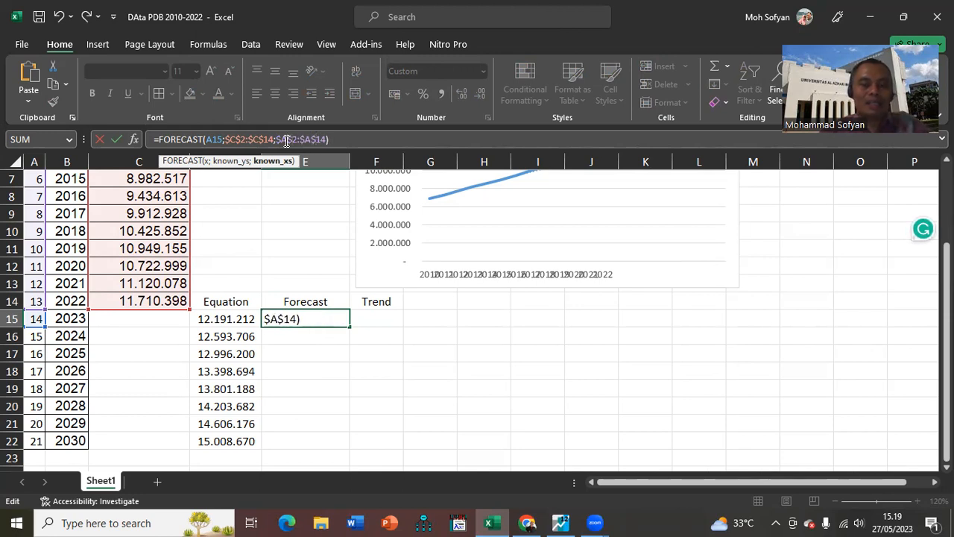
key("Return")
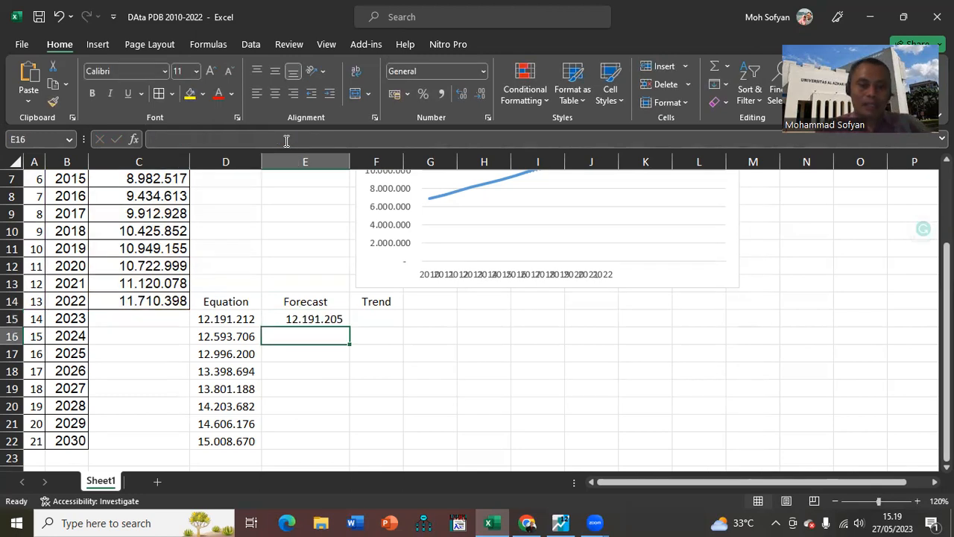
Copy the FORECAST formula from E15 down to E22 to cover the years through 2030
left_click(326, 319)
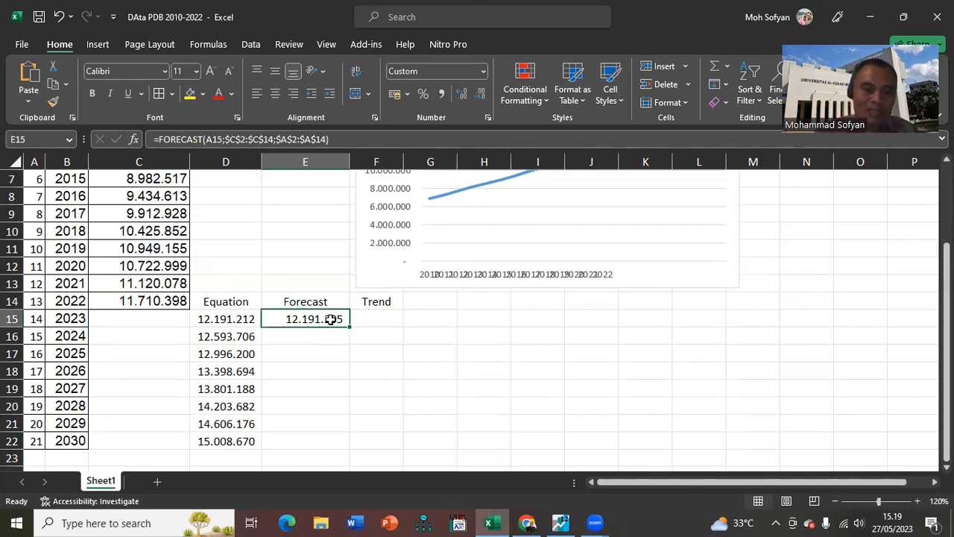
double_click(348, 326)
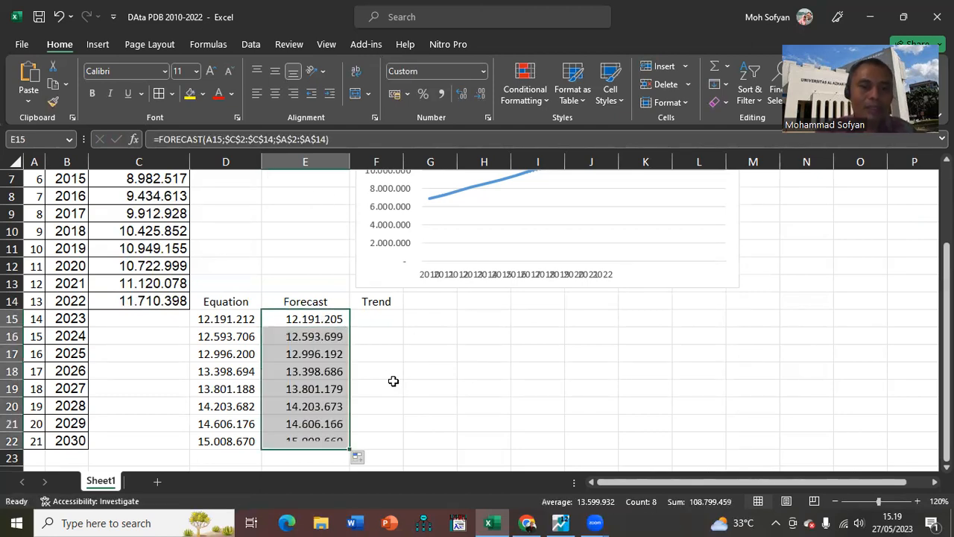
left_click(394, 383)
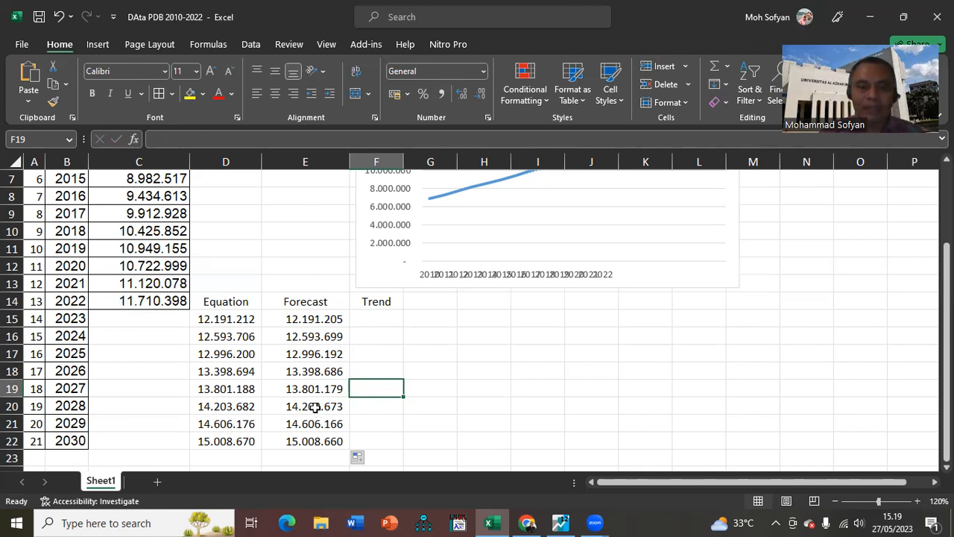
Start a TREND formula in F15 with C2:C14 as the known y's and A2:A14 as the known x's
left_click(380, 319)
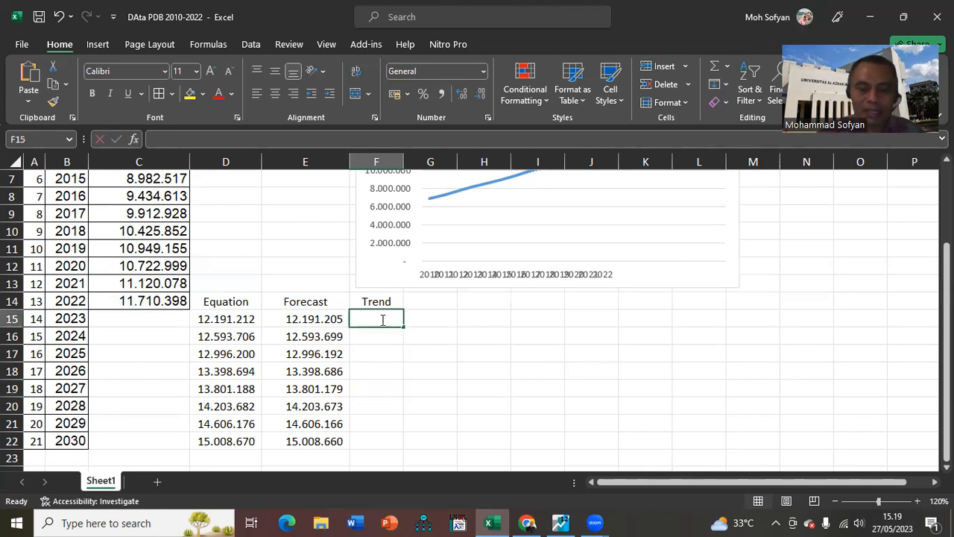
type("=tre")
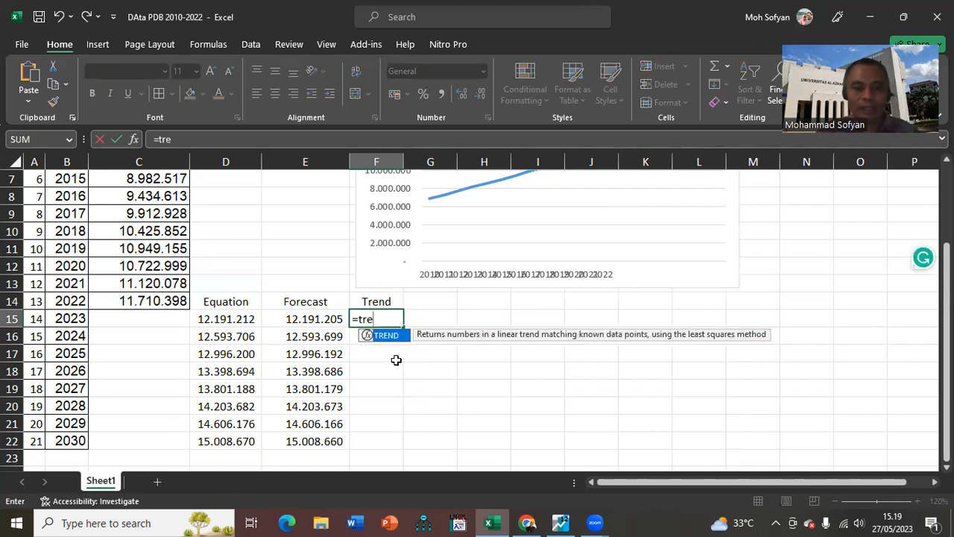
double_click(368, 336)
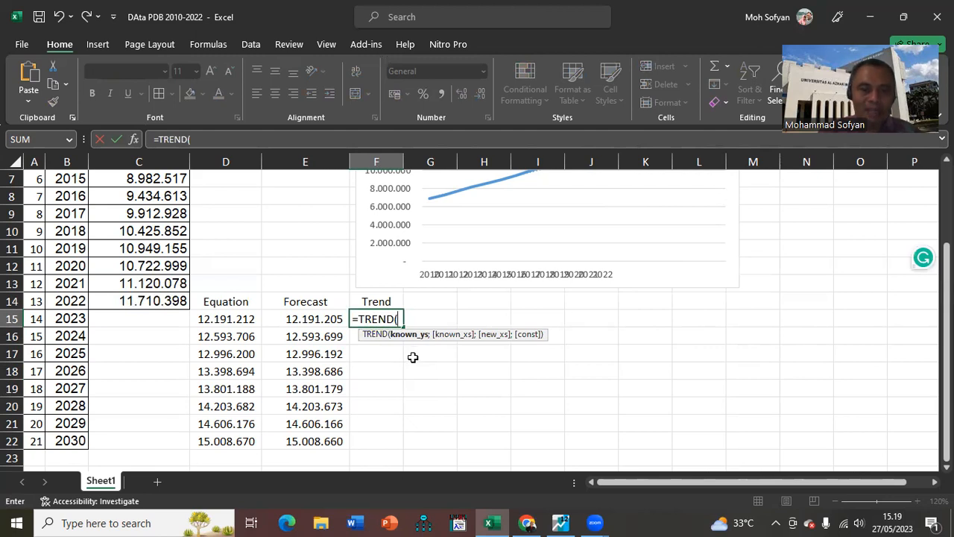
scroll(134, 341, "up", 2)
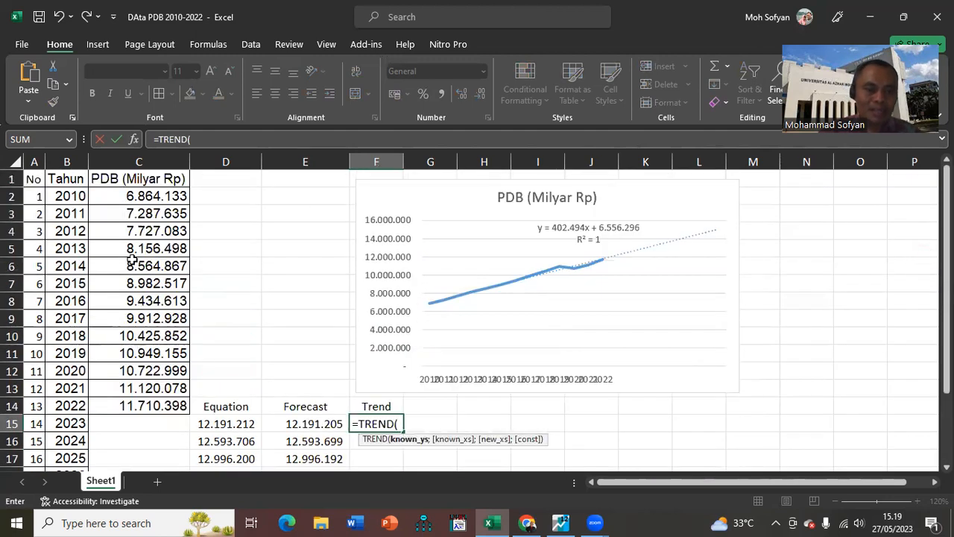
left_click_drag(125, 200, 130, 402)
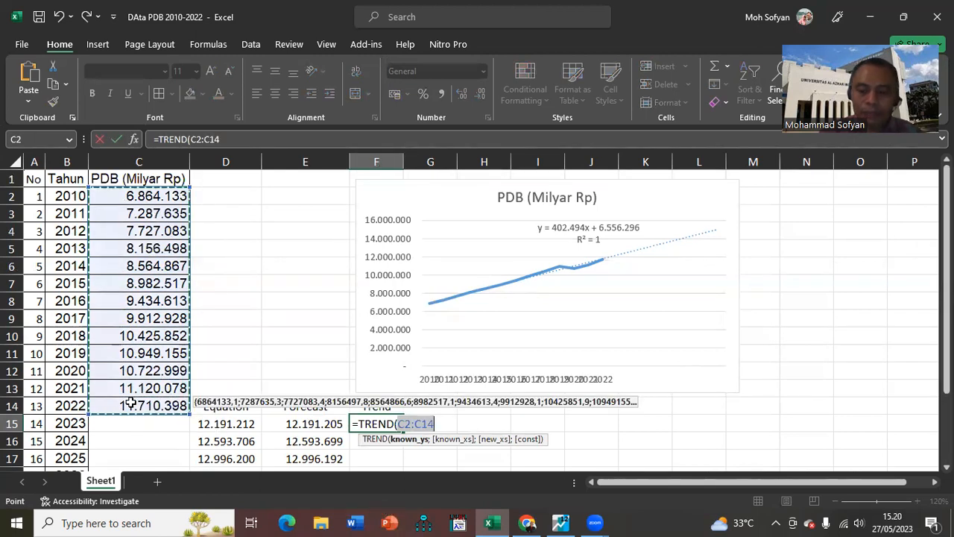
type(";")
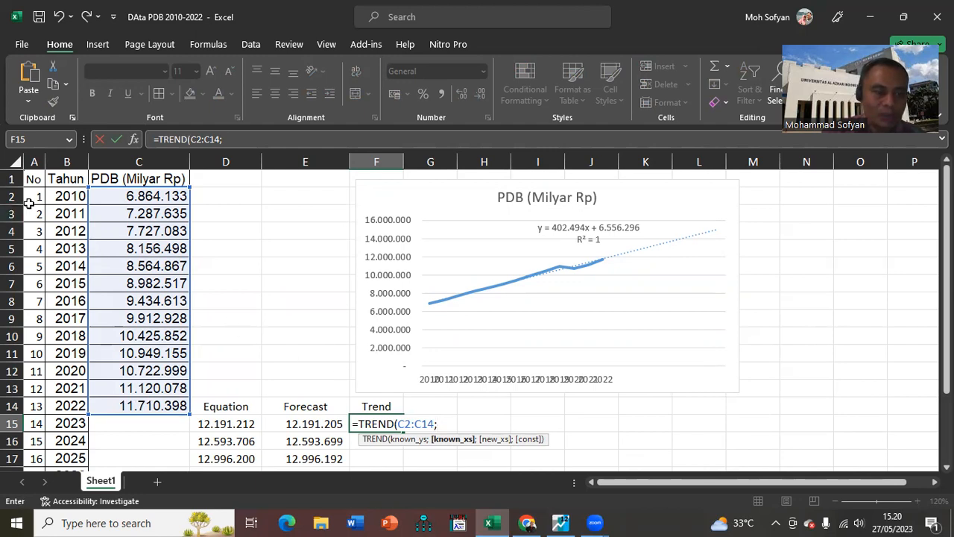
left_click_drag(36, 196, 25, 402)
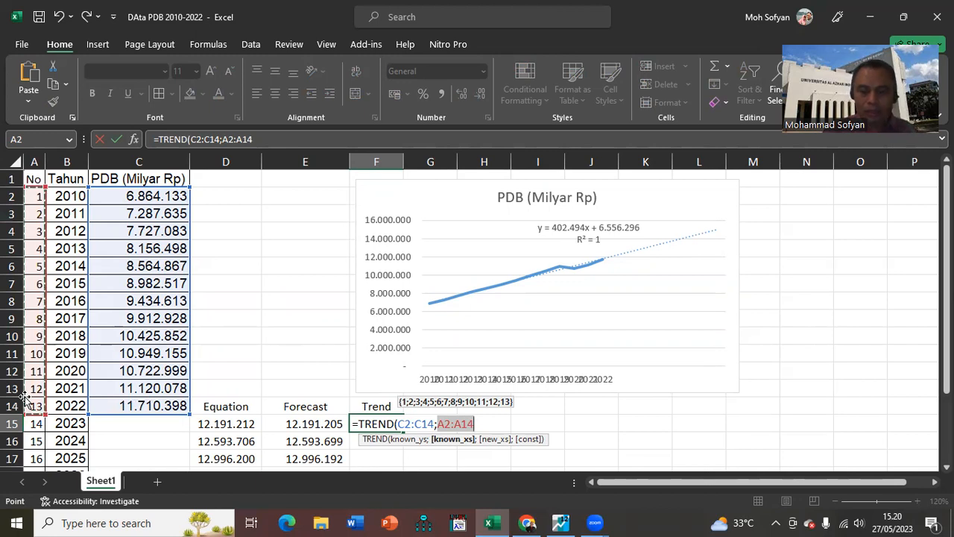
Complete the F15 TREND formula with A15 as the new x and A15:A22 as the const argument, and confirm it
type(";")
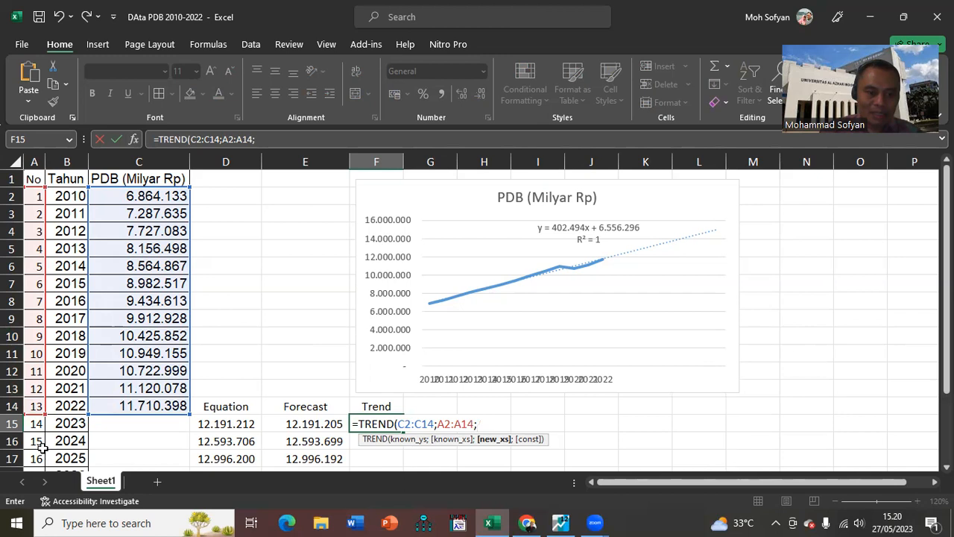
left_click(35, 423)
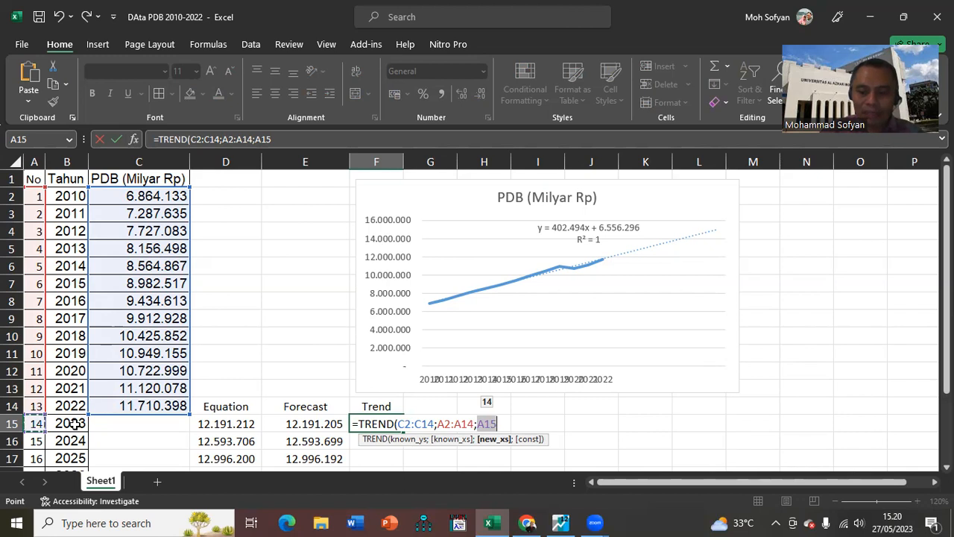
type(";")
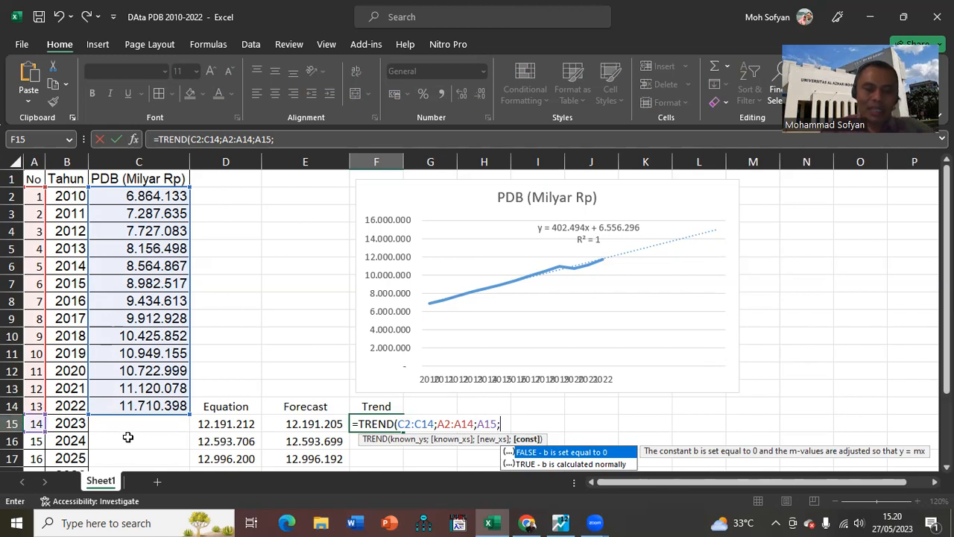
scroll(128, 438, "down", 2)
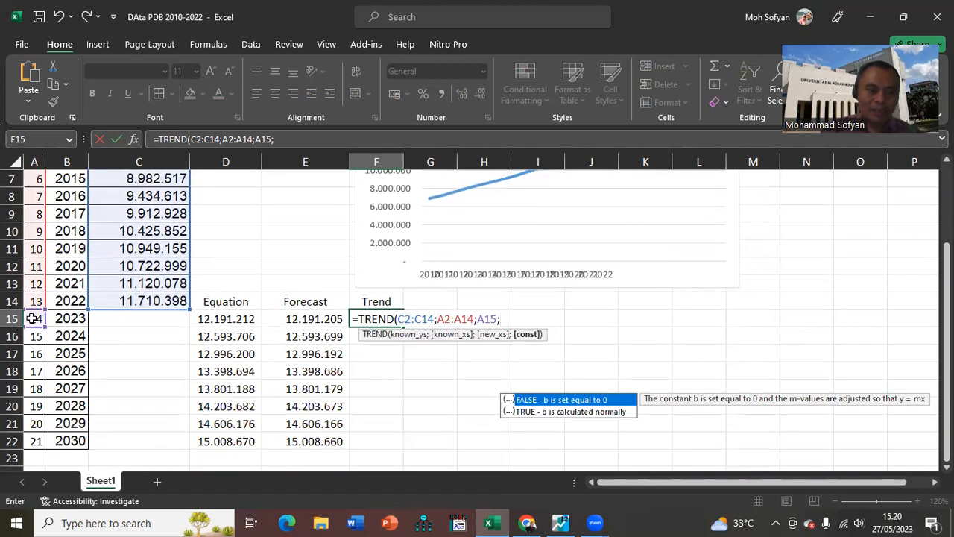
left_click_drag(33, 319, 20, 440)
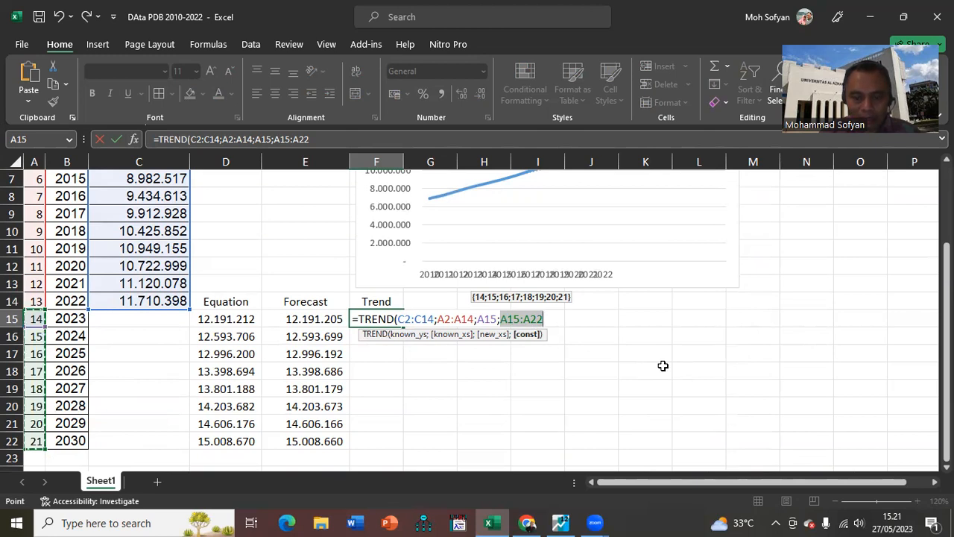
type(")")
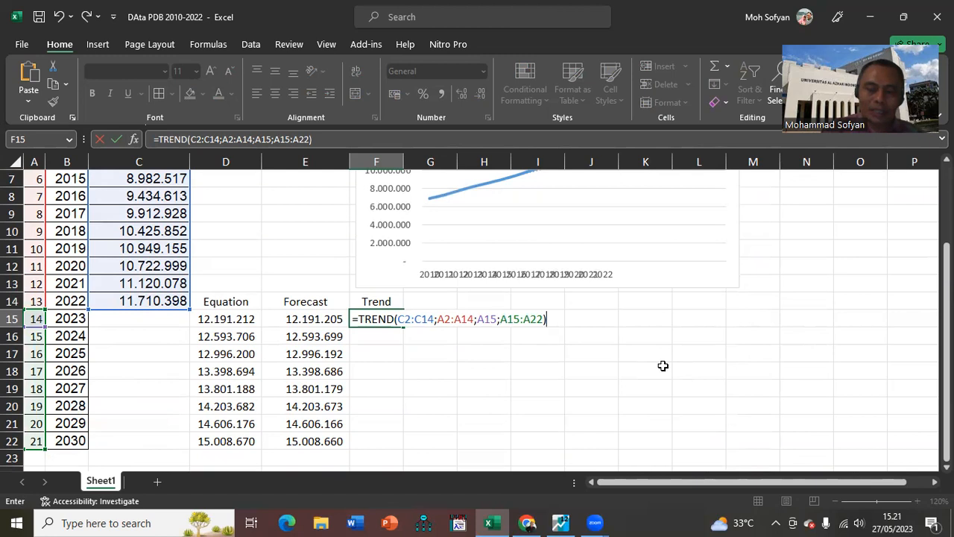
key("Return")
key("Up")
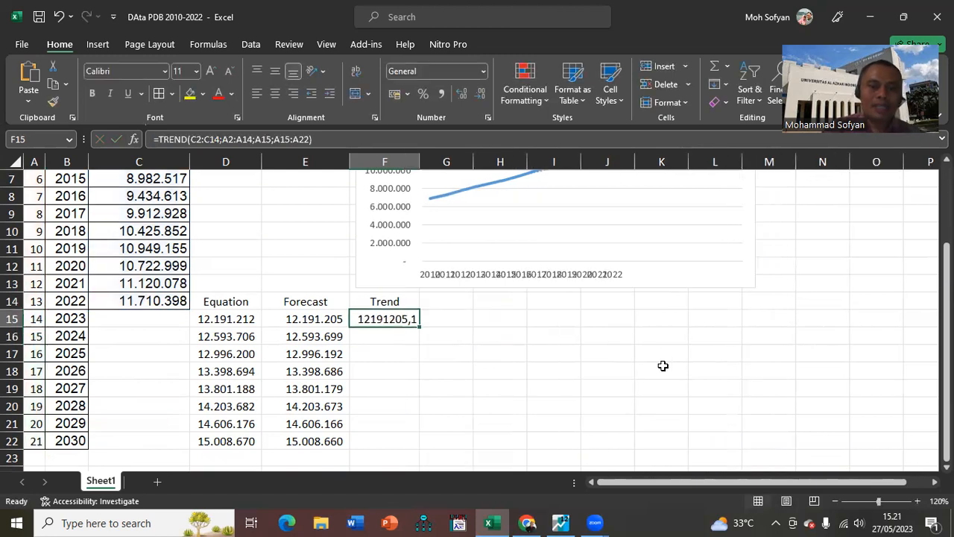
Show the 2023 trend value in F15 in comma style without decimal places
left_click(441, 97)
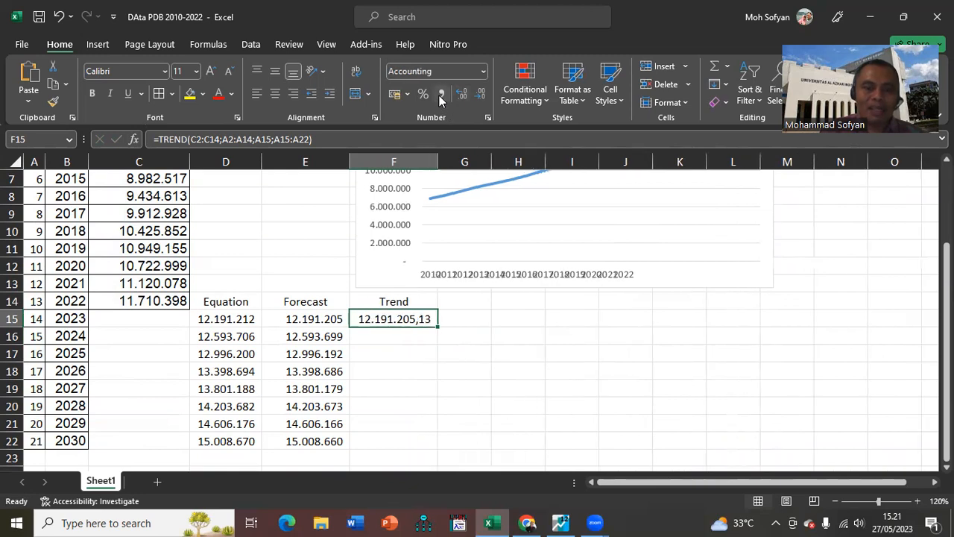
left_click(482, 99)
left_click(484, 101)
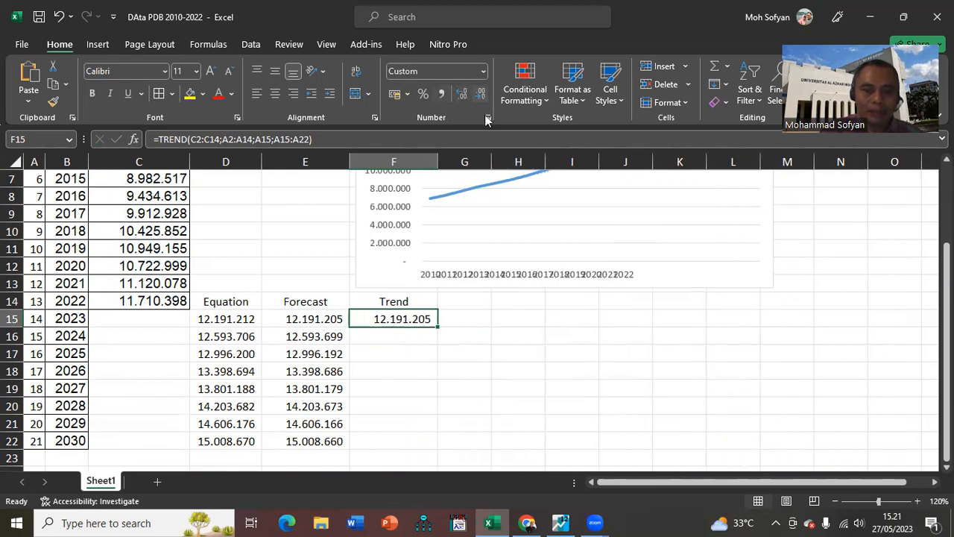
left_click(499, 356)
Make the end reference of the known y's range in the F15 TREND formula absolute as $C$14
left_click(419, 318)
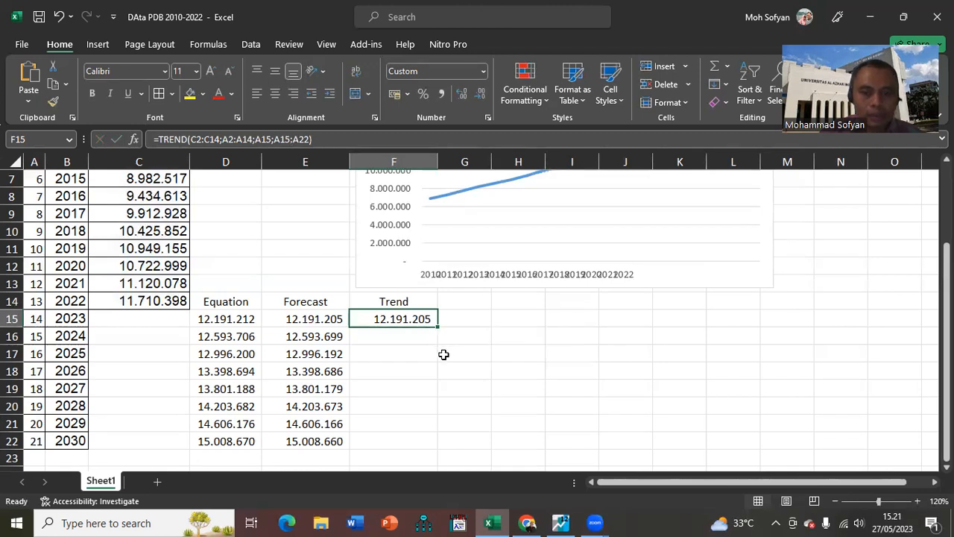
left_click(194, 140)
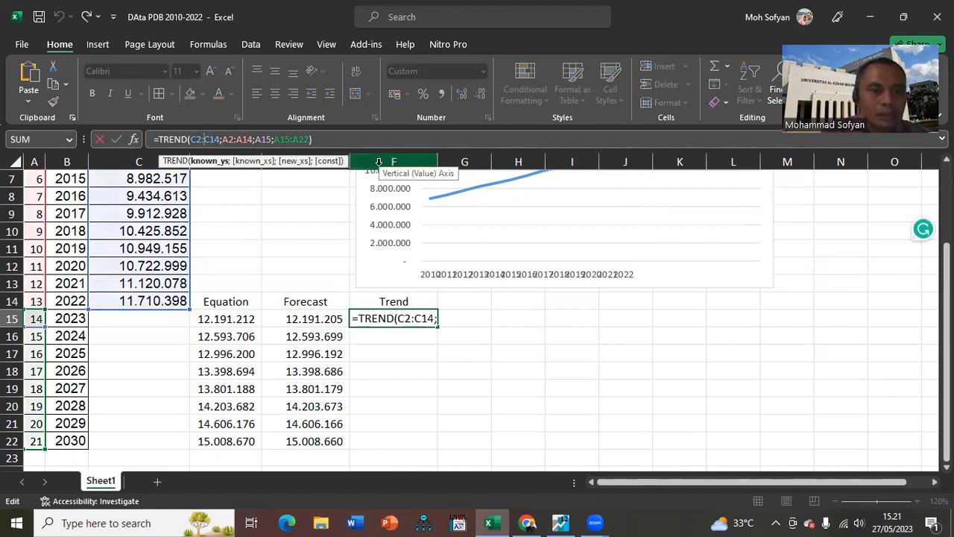
type("$")
key("Right")
type("$")
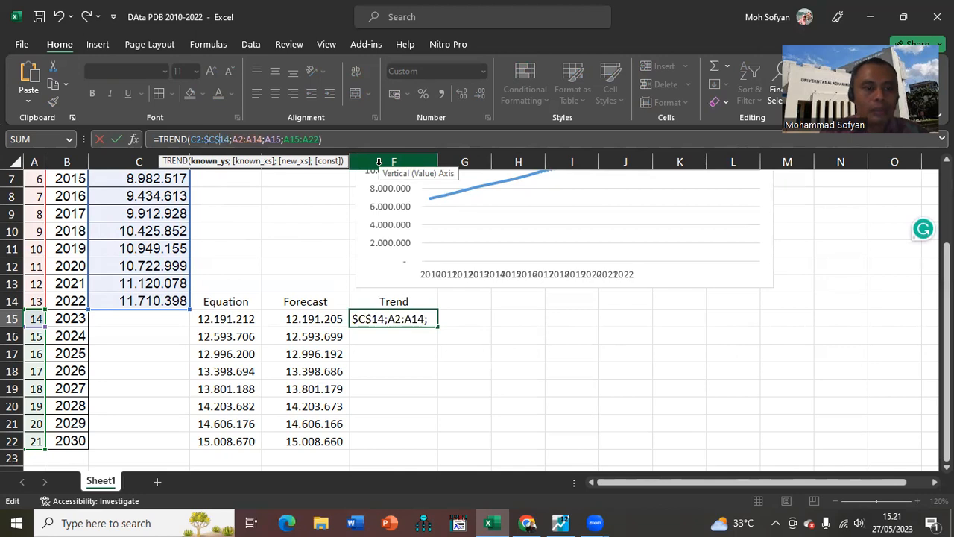
Make the start reference of the known x's range in the F15 formula absolute as $A$2
key("Right")
key("Right")
key("Right")
type("$")
key("Right")
type("$")
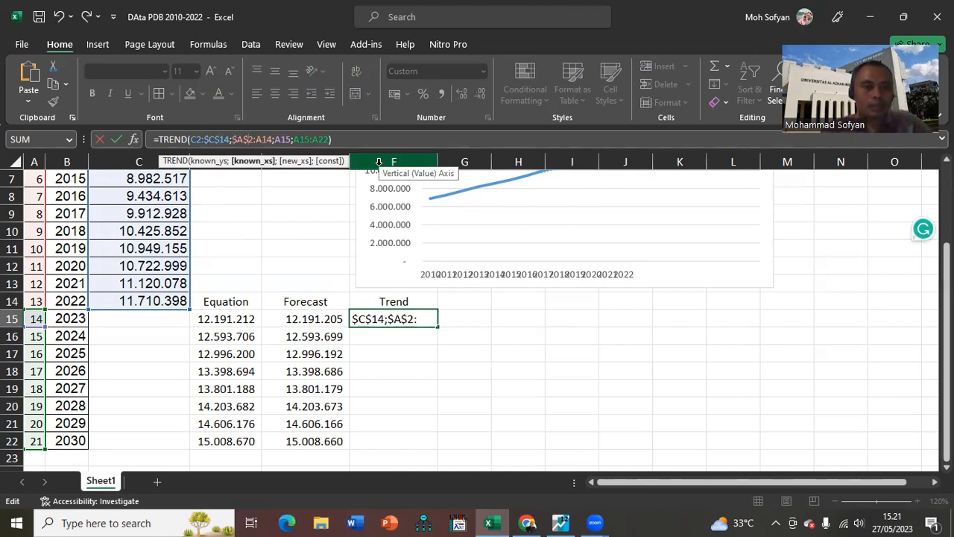
Make the start reference of the known y's range in the F15 formula absolute as $C$2
key("Left")
key("Left")
key("Left")
key("Left")
key("Left")
key("Left")
key("Left")
key("Left")
key("Left")
type("$")
key("Right")
type("$")
Make the end reference of the known x's range in the F15 formula absolute as $A$14
key("Right")
key("Right")
key("Right")
key("Right")
key("Right")
key("Right")
key("Right")
key("Right")
key("Right")
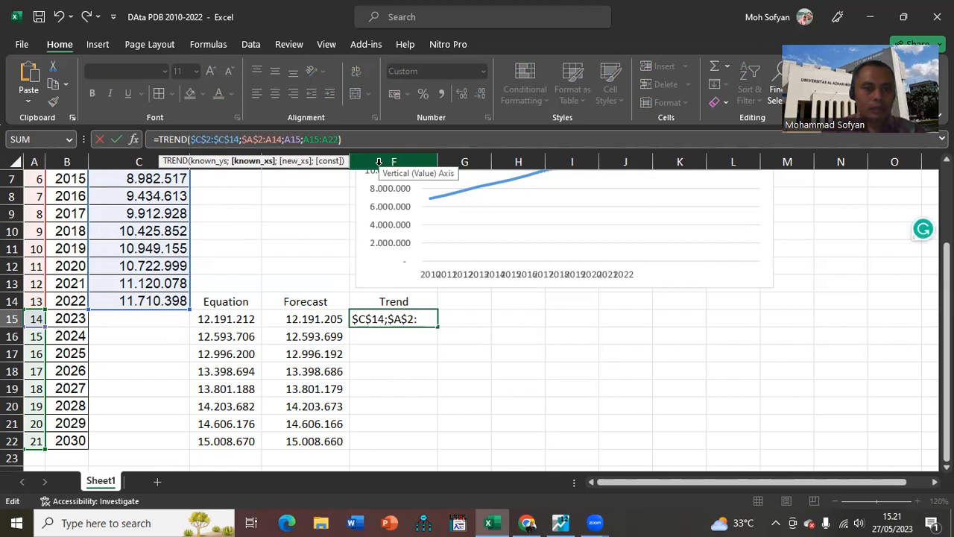
type("$")
key("Right")
type("$")
Make the last argument of the F15 TREND formula absolute as $A$15:$A$22 and confirm the formula
key("Right")
key("Right")
key("Right")
key("Right")
key("Right")
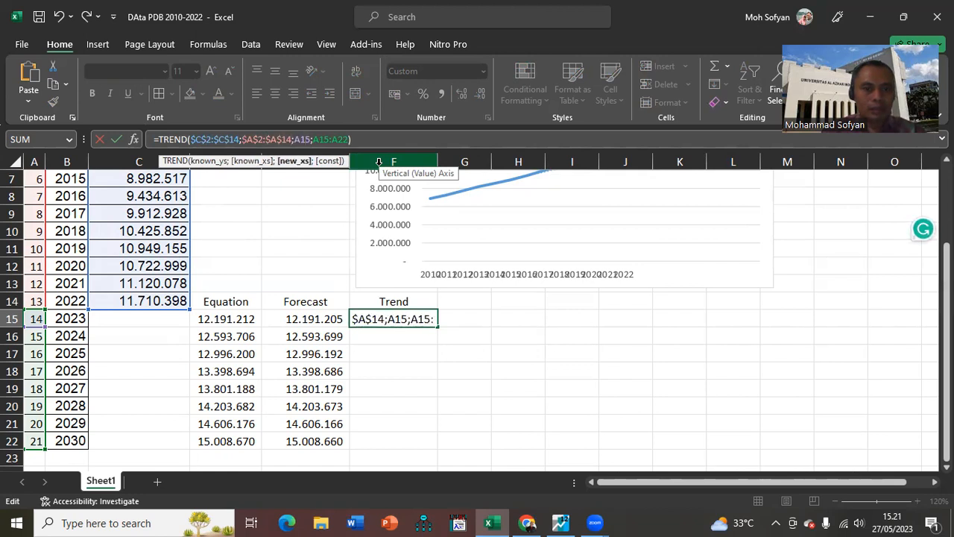
type("$A$")
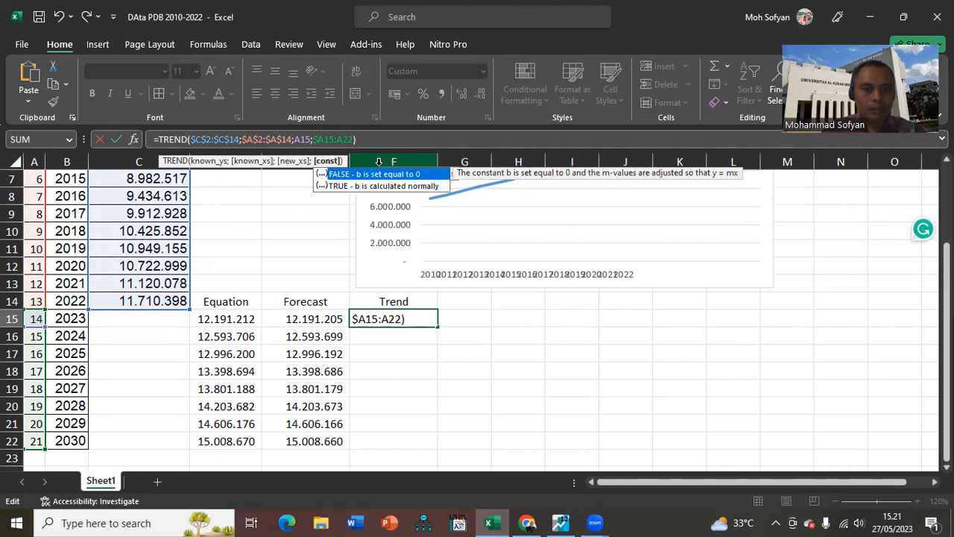
key("Right")
type("$")
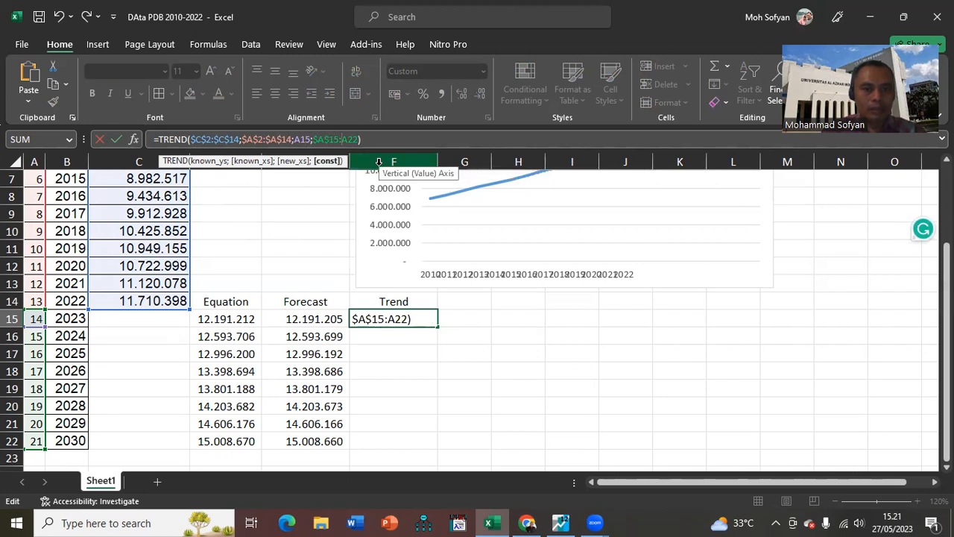
key("Right")
key("Right")
key("Right")
type("$")
key("Right")
type("$")
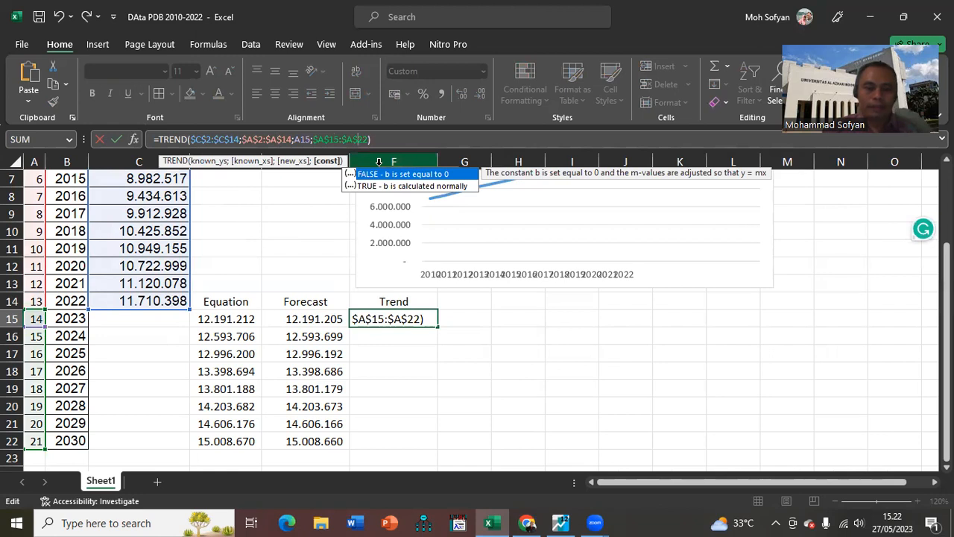
key("Return")
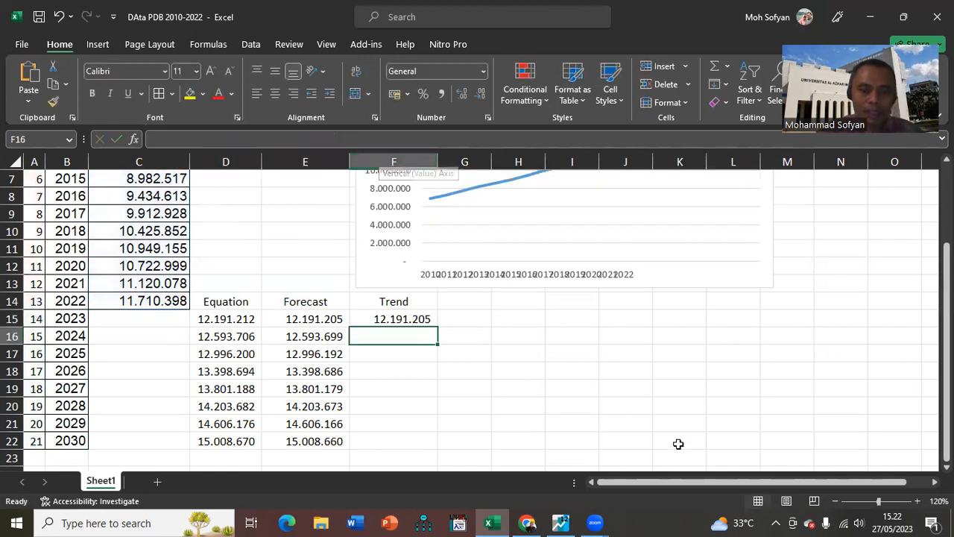
Copy the TREND formula from F15 down to F22 to cover the years through 2030
left_click(426, 318)
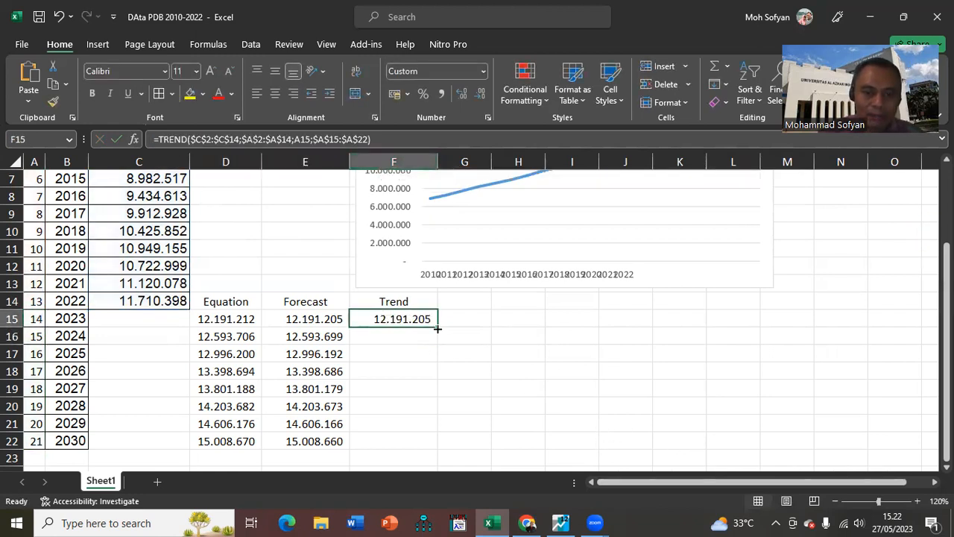
double_click(437, 328)
left_click(495, 356)
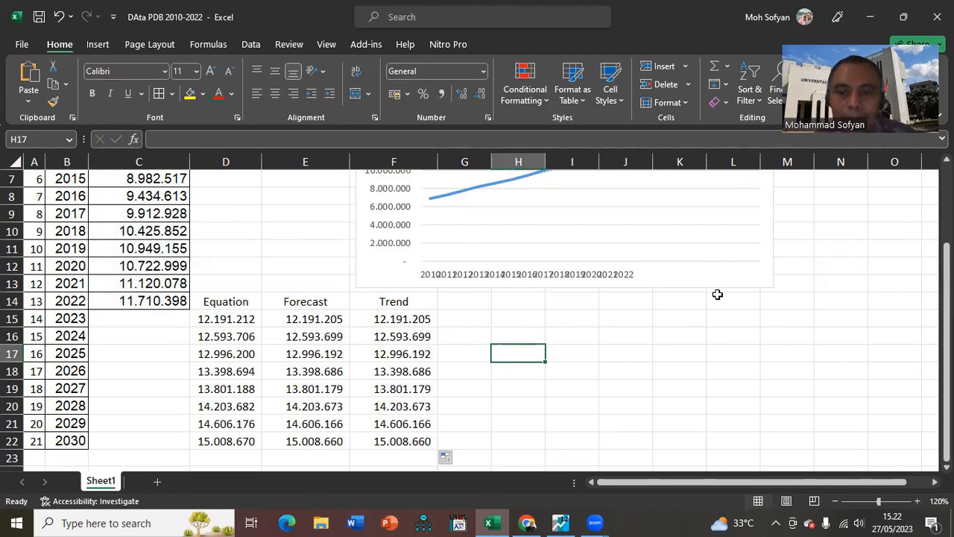
scroll(717, 298, "up", 2)
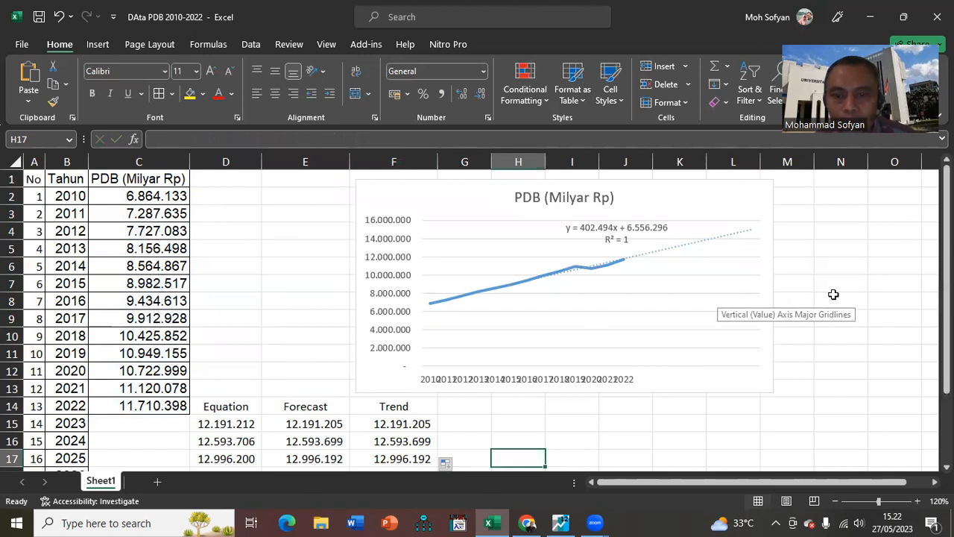
scroll(835, 296, "down", 1)
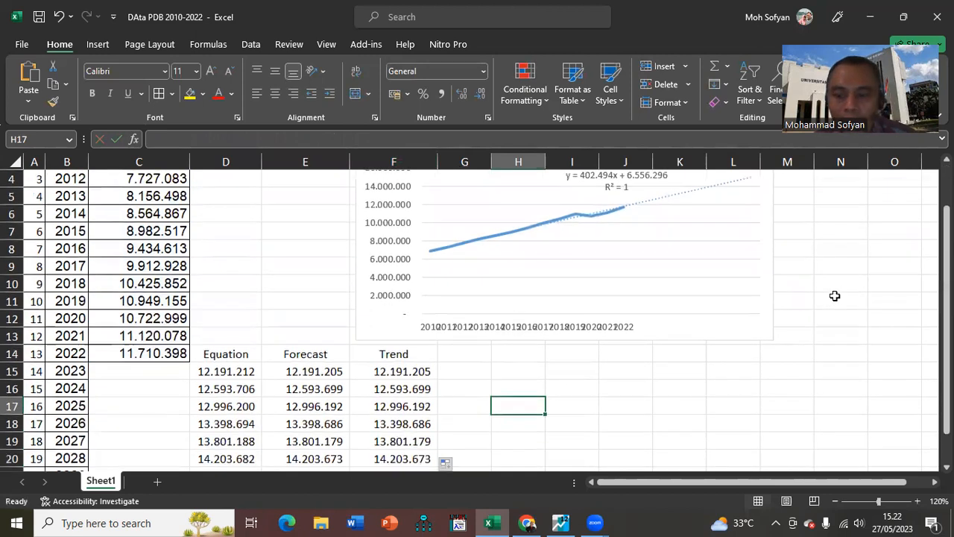
scroll(656, 301, "down", 1)
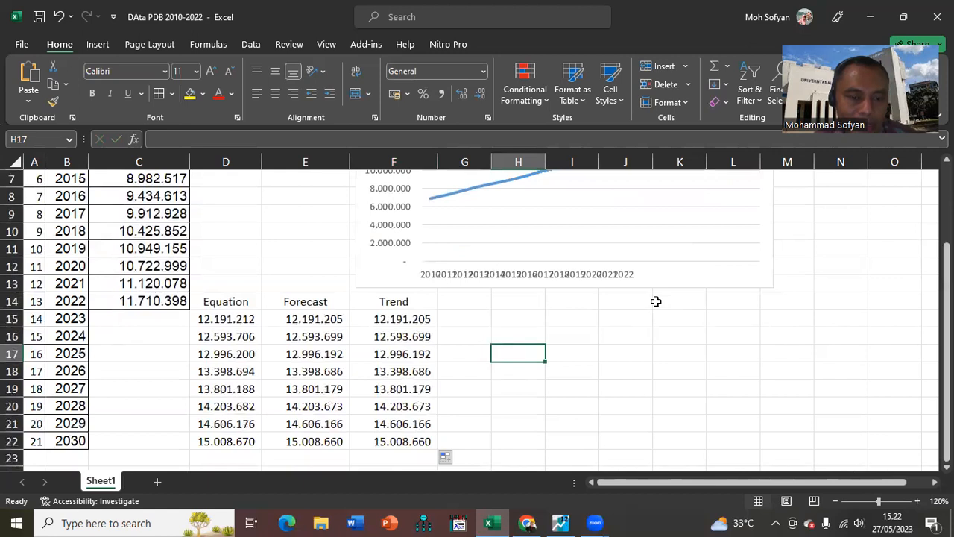